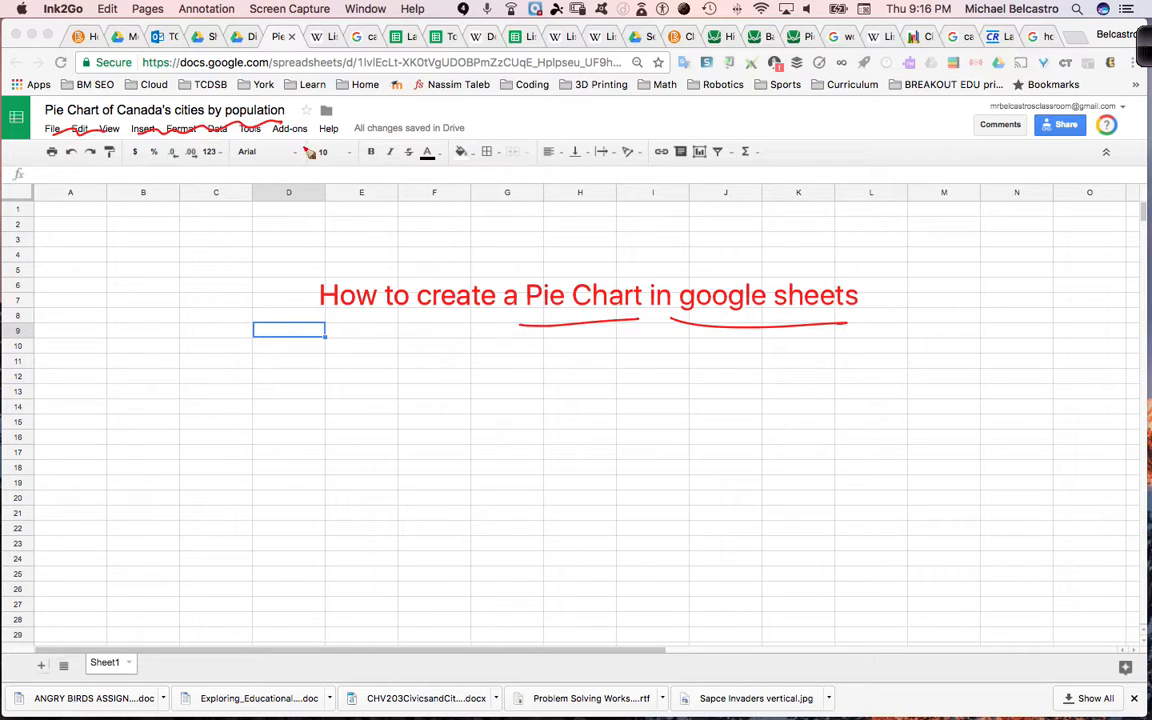
mouse_move(306, 155)
left_mouse_down()
mouse_move(284, 60)
mouse_move(308, 84)
left_mouse_up()
mouse_move(332, 140)
left_mouse_down()
mouse_move(338, 58)
mouse_move(352, 70)
left_mouse_up()
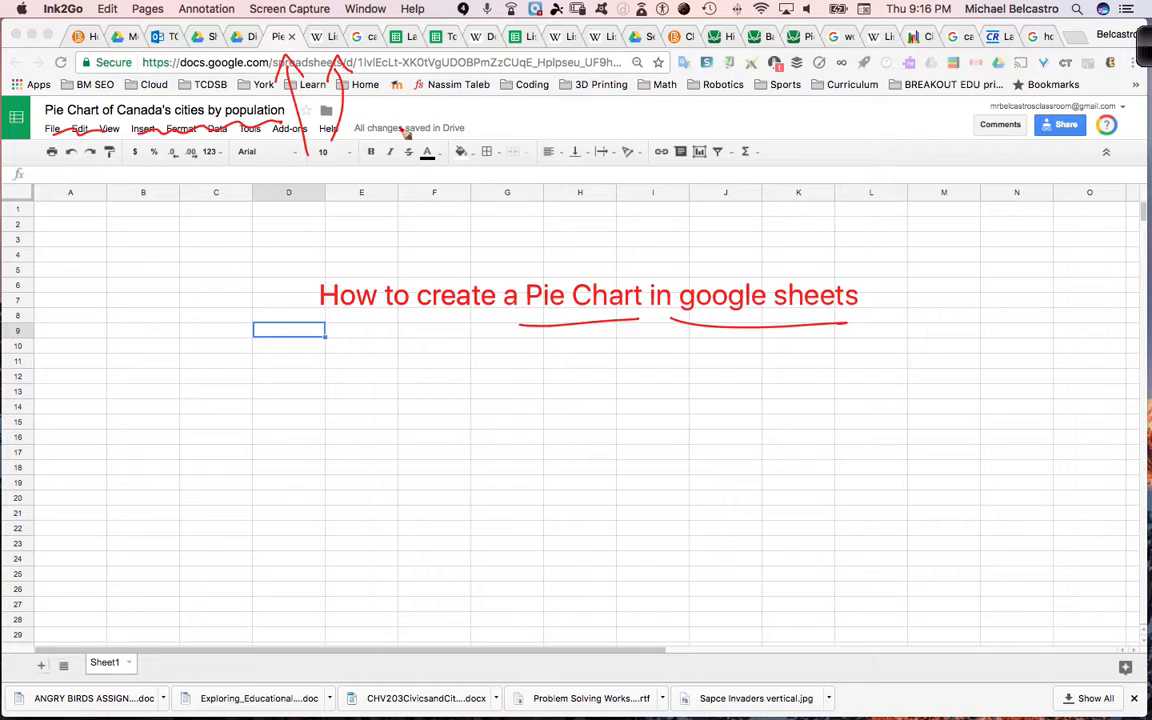
key("Delete")
key("Escape")
- Switch to Wikipedia's list of Canada's 100 largest municipalities and copy all table rows from rank 1 Toronto to rank 100 Mirabel, without the headers
left_click(328, 43)
left_click(328, 43)
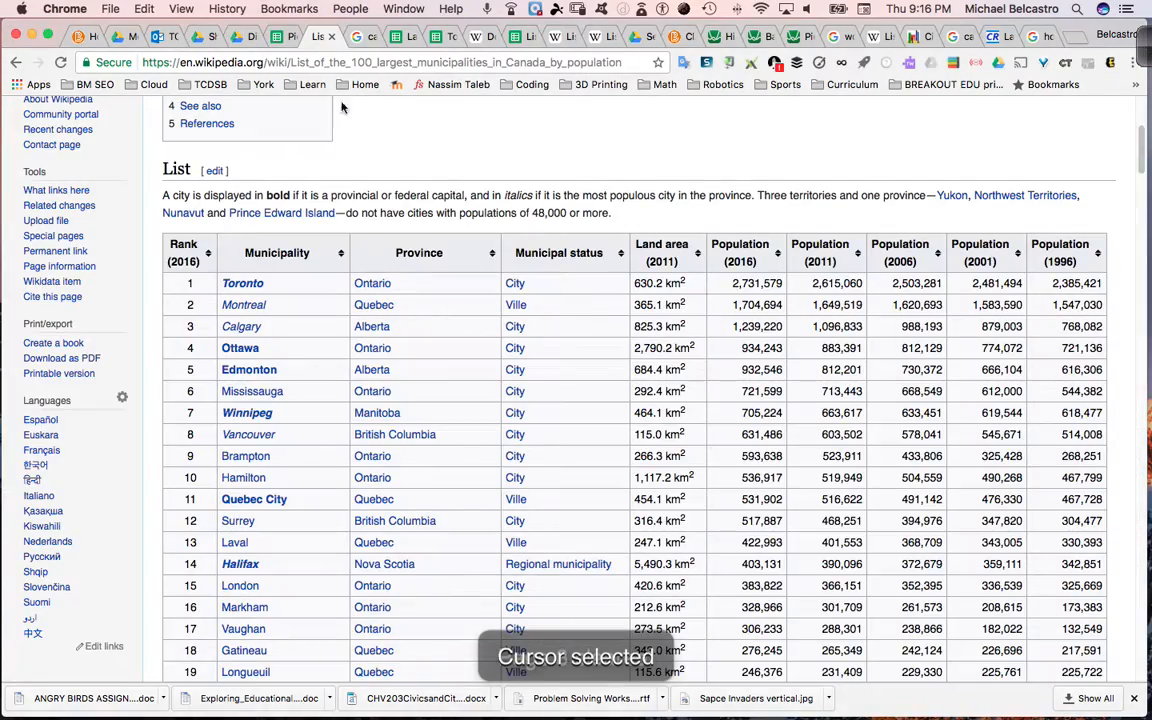
scroll(258, 312, "down", 15)
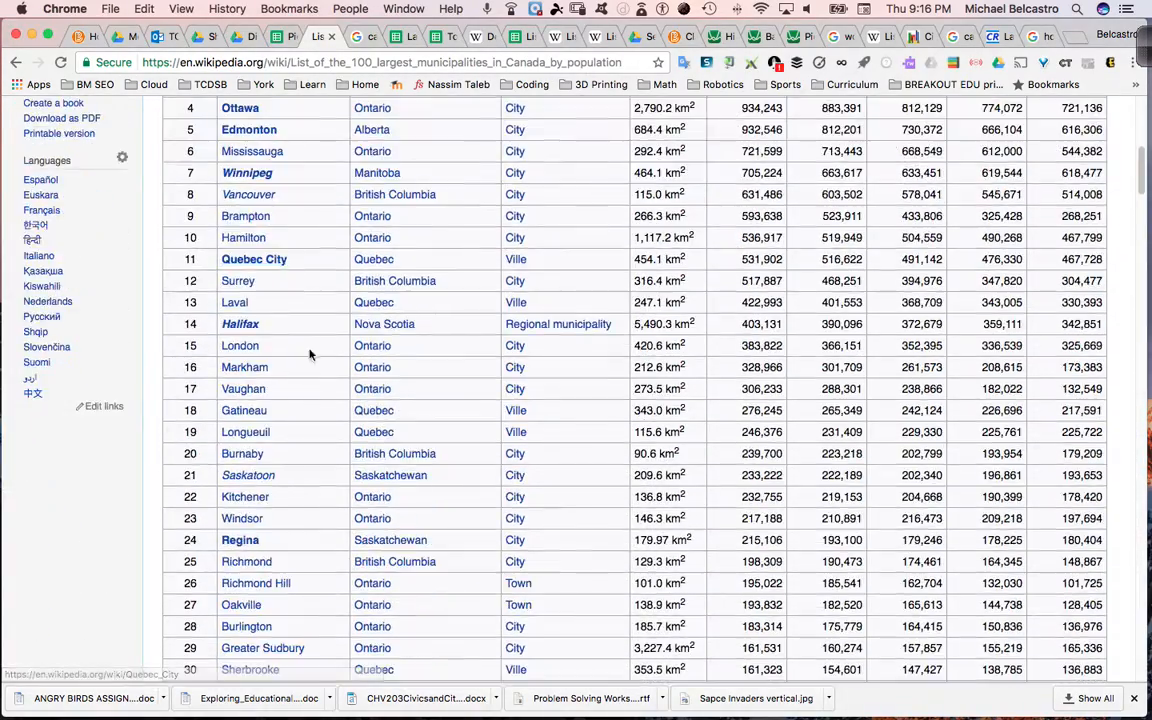
scroll(336, 372, "down", 4)
scroll(335, 370, "up", 15)
scroll(330, 370, "up", 10)
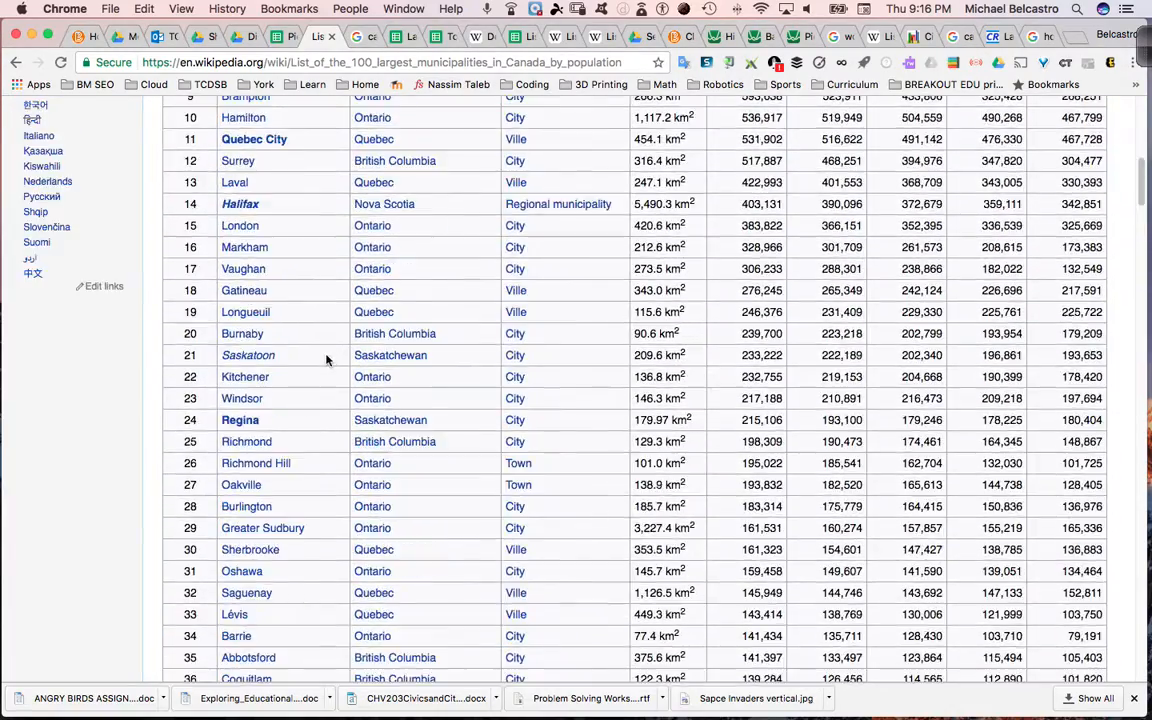
scroll(292, 420, "down", 2)
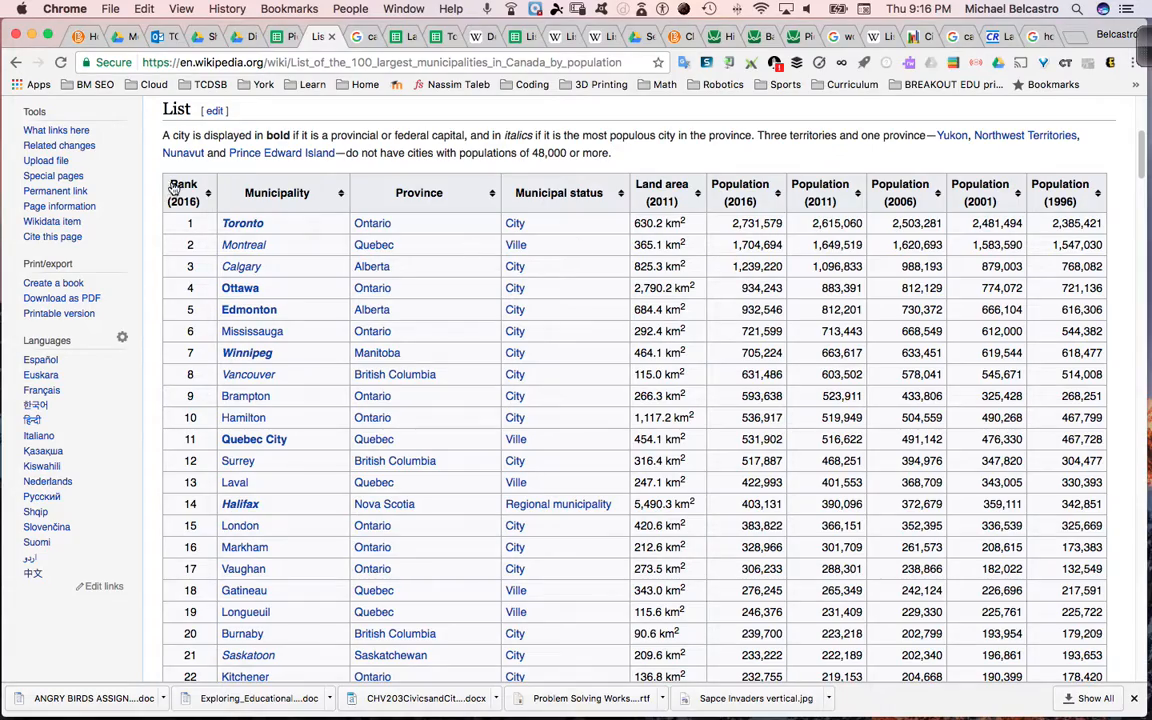
left_click_drag(180, 224, 1107, 355)
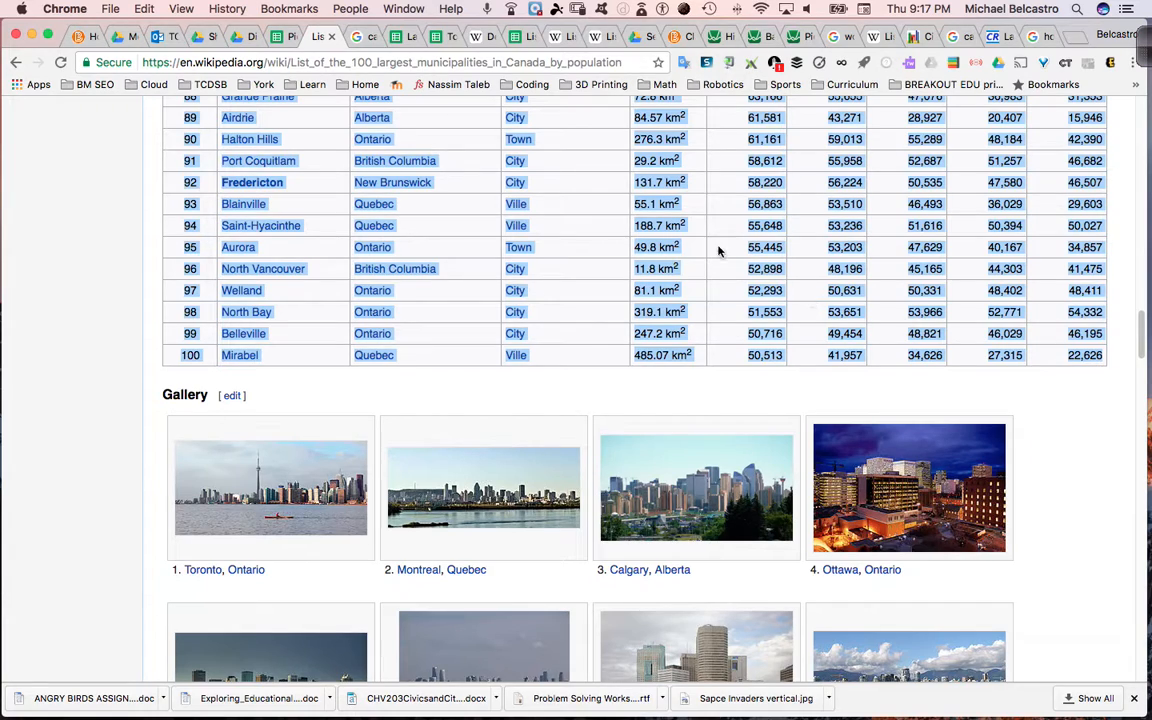
- Paste the copied municipality rows into the "Pie Chart of Canada's cities by population" spreadsheet, starting at cell A2
left_click(272, 36)
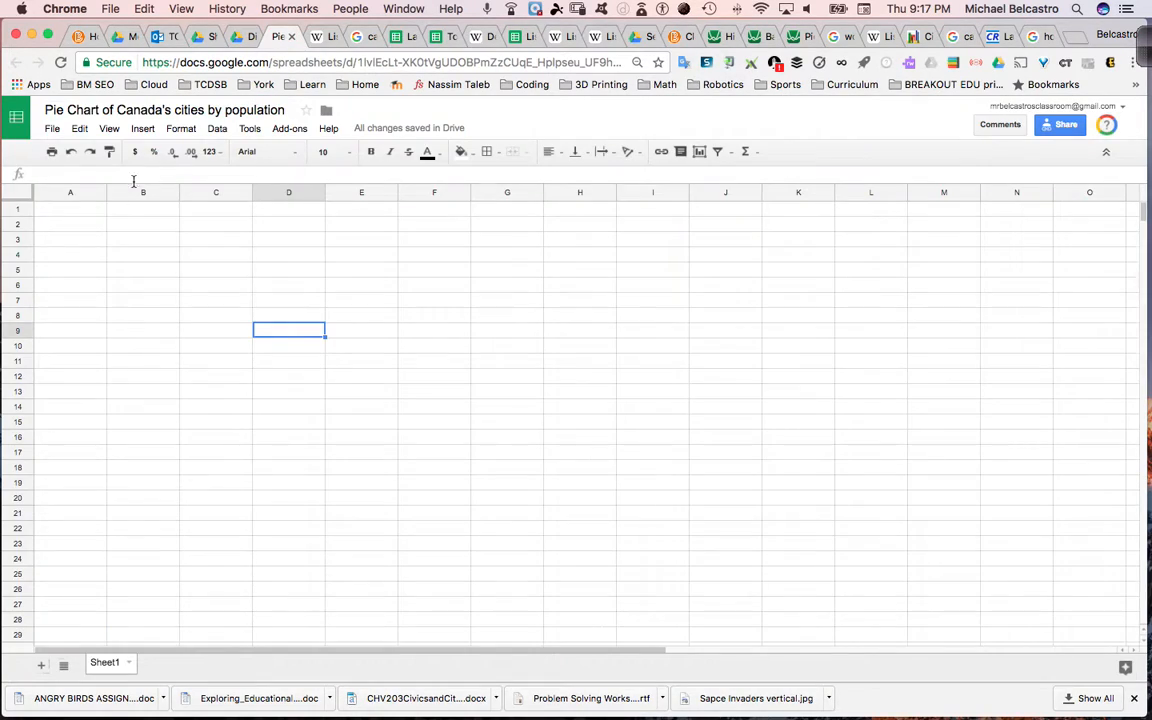
left_click(80, 225)
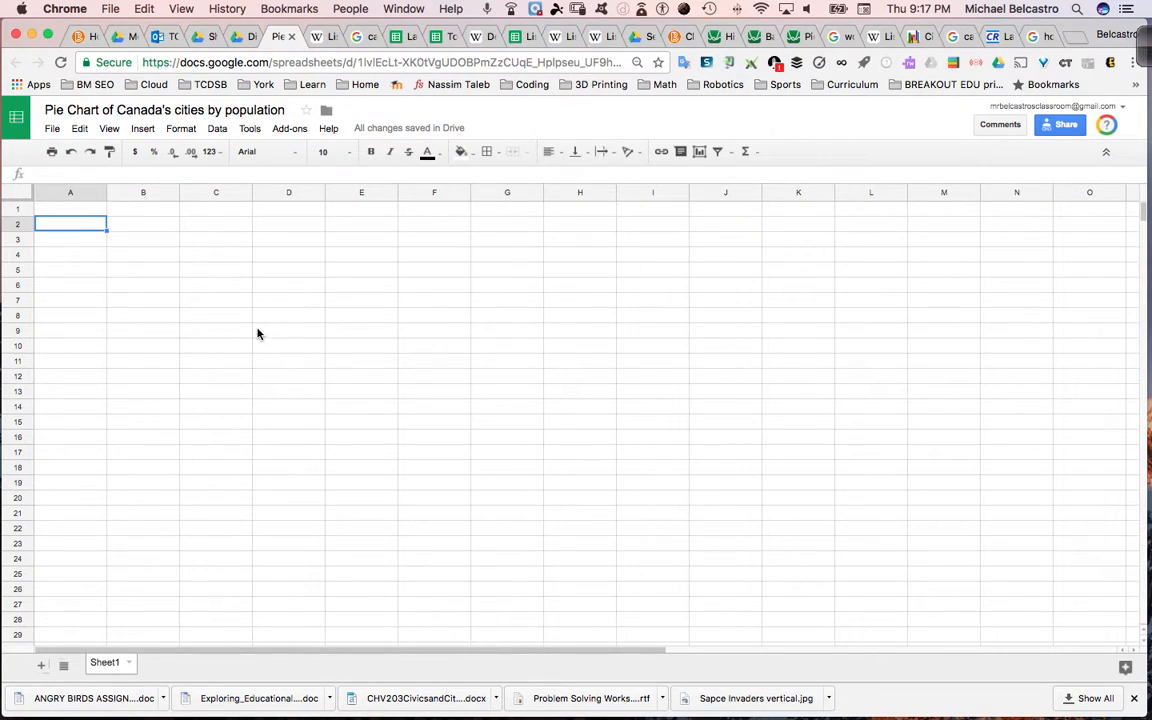
key("super+v")
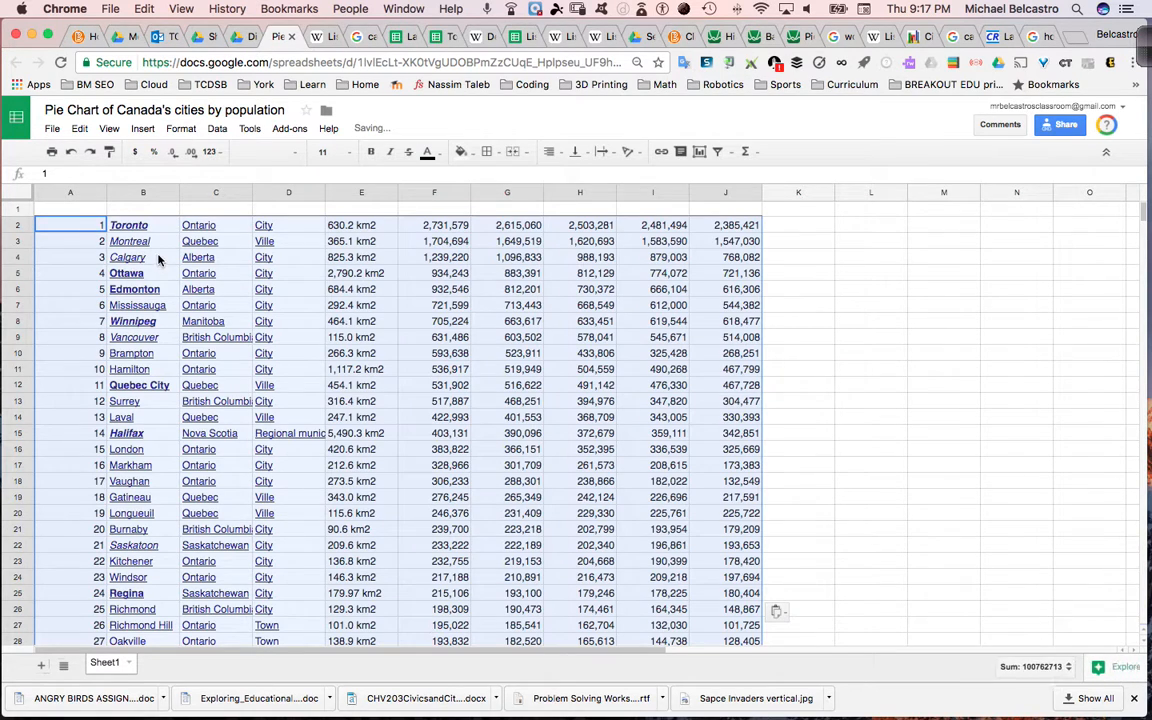
- Enter the headers "Cities" in B1 and "Population in 2011" in F1, and fit column F to its contents
left_click(162, 212)
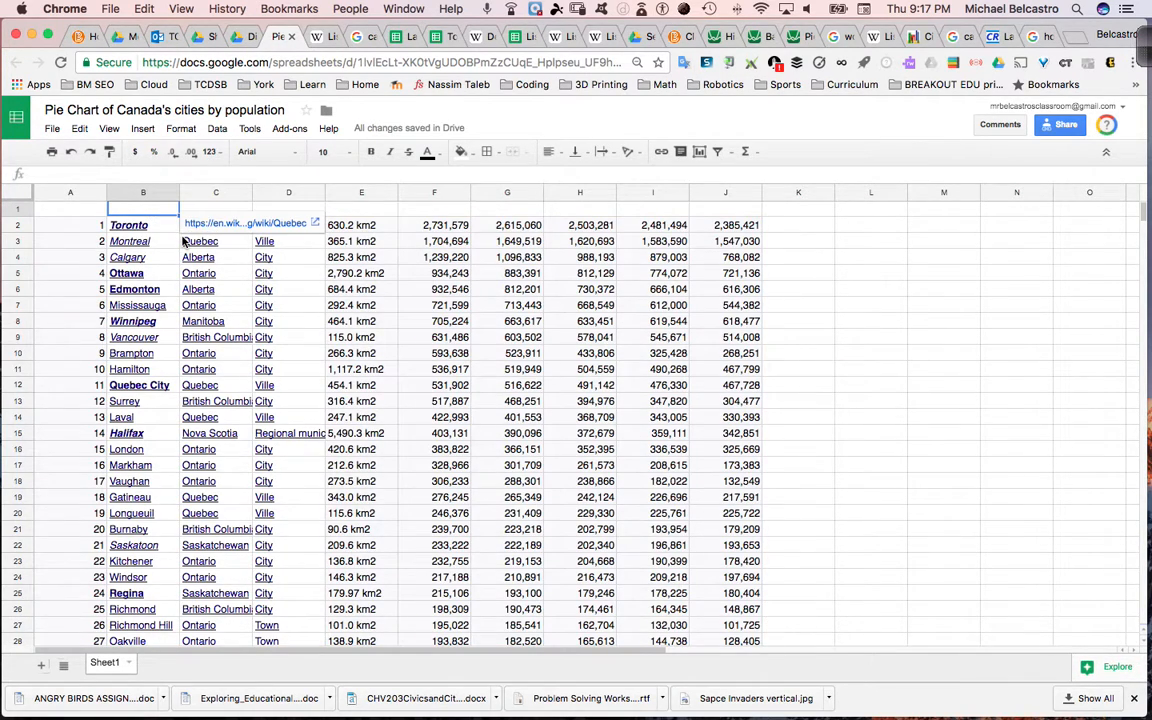
type("Cities")
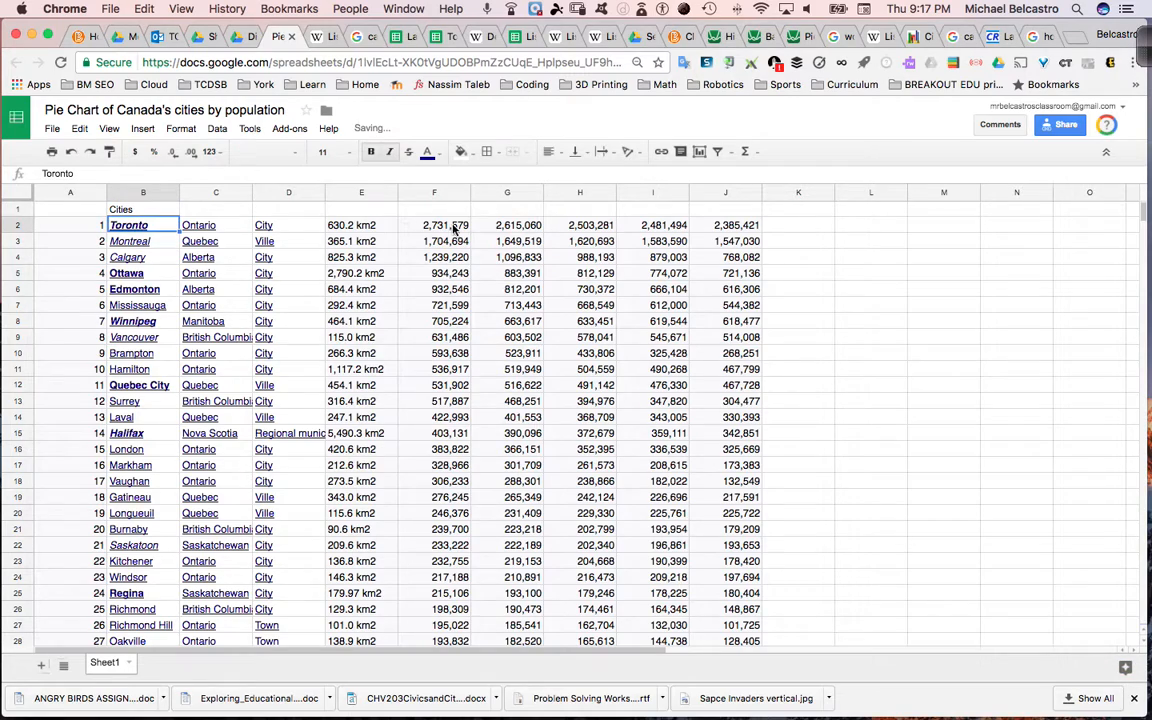
left_click(450, 210)
type("Popul")
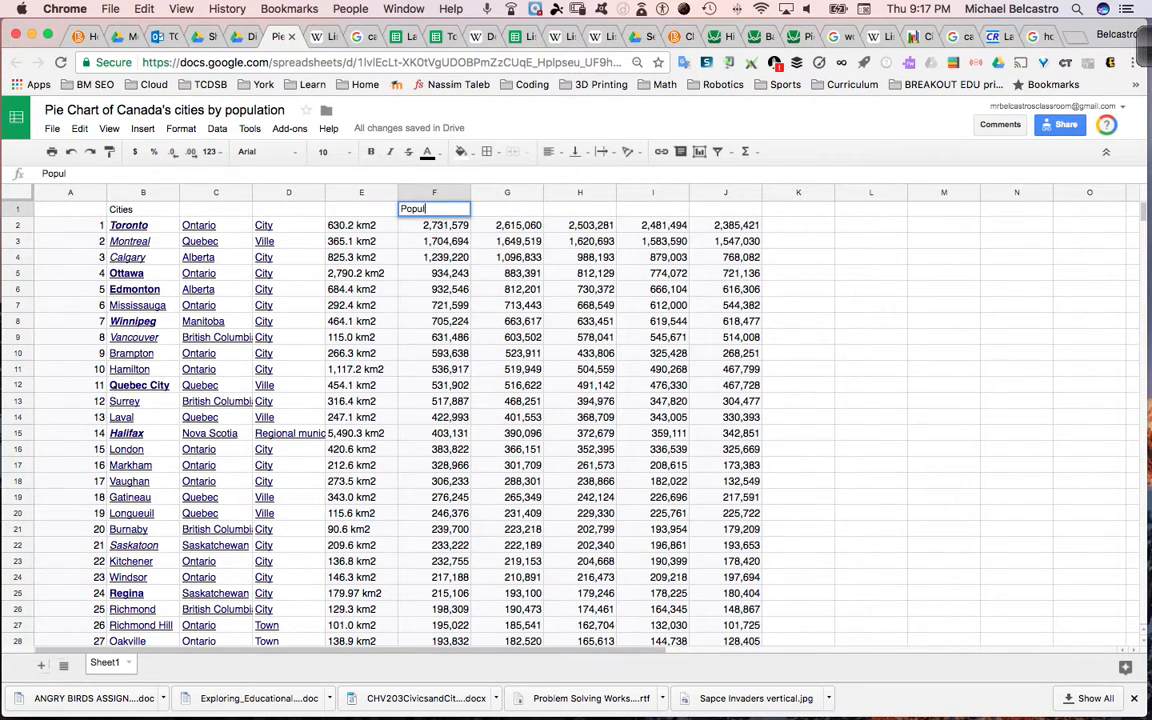
type("ation in 201")
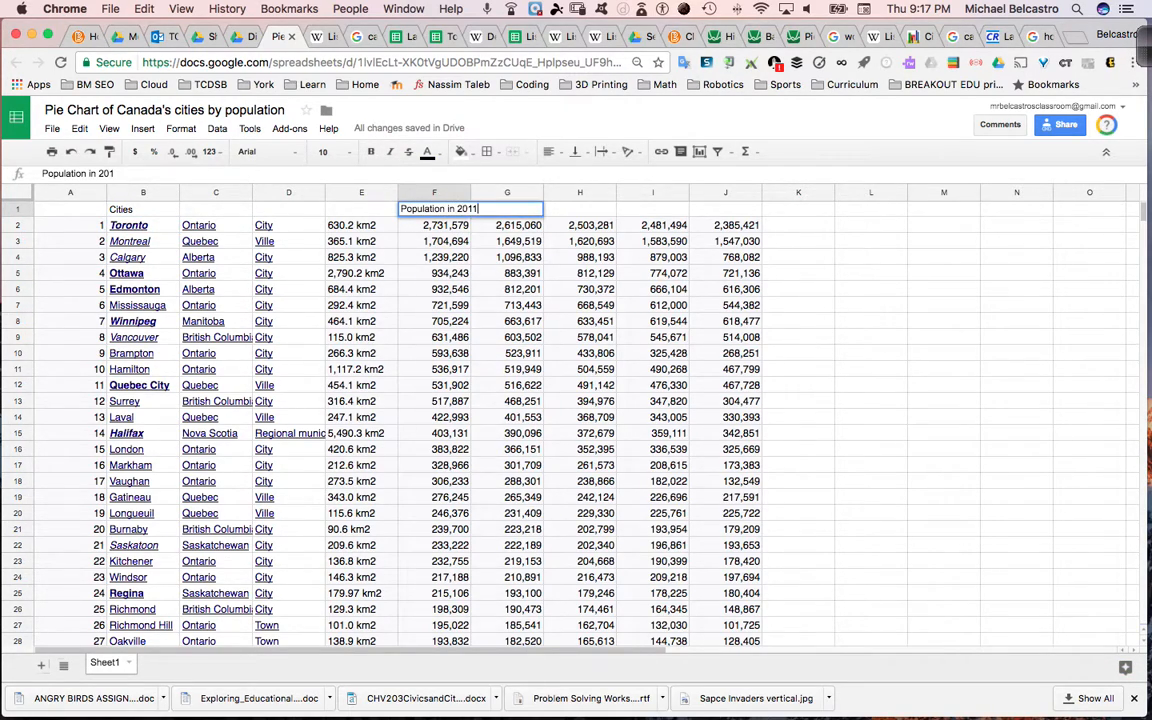
type("1")
key("Return")
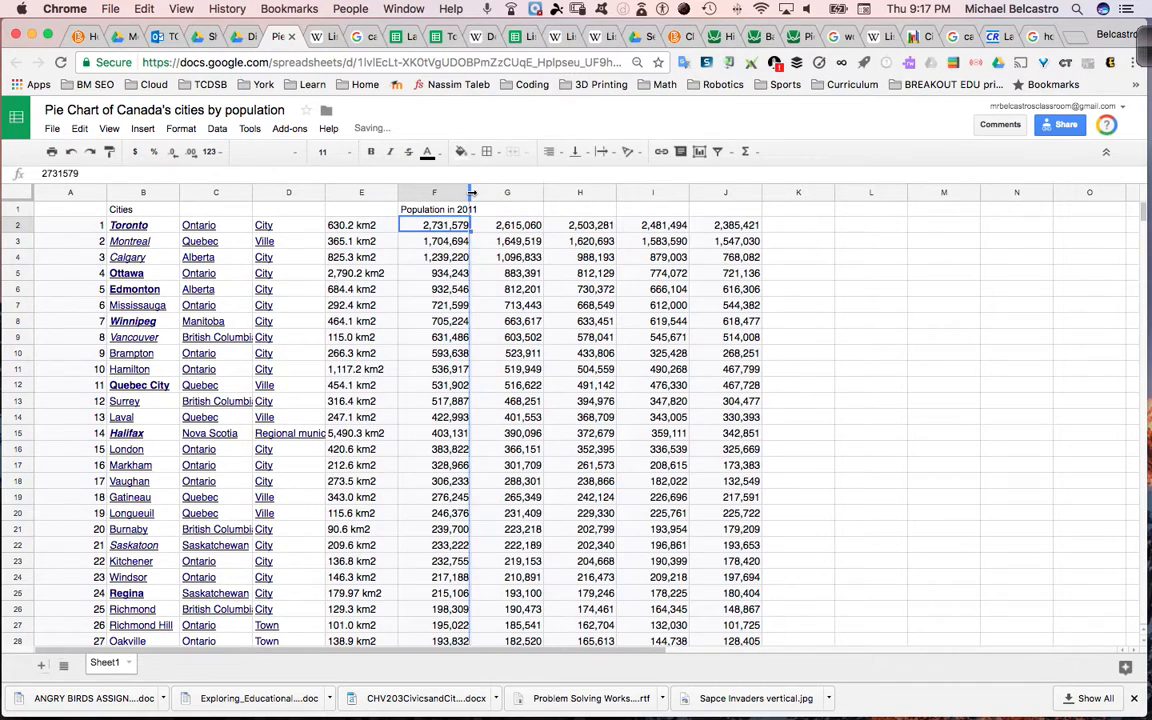
double_click(470, 192)
- Check the year of the first population column in the Wikipedia table and change the F1 header to "Population in 2016"
left_click(325, 37)
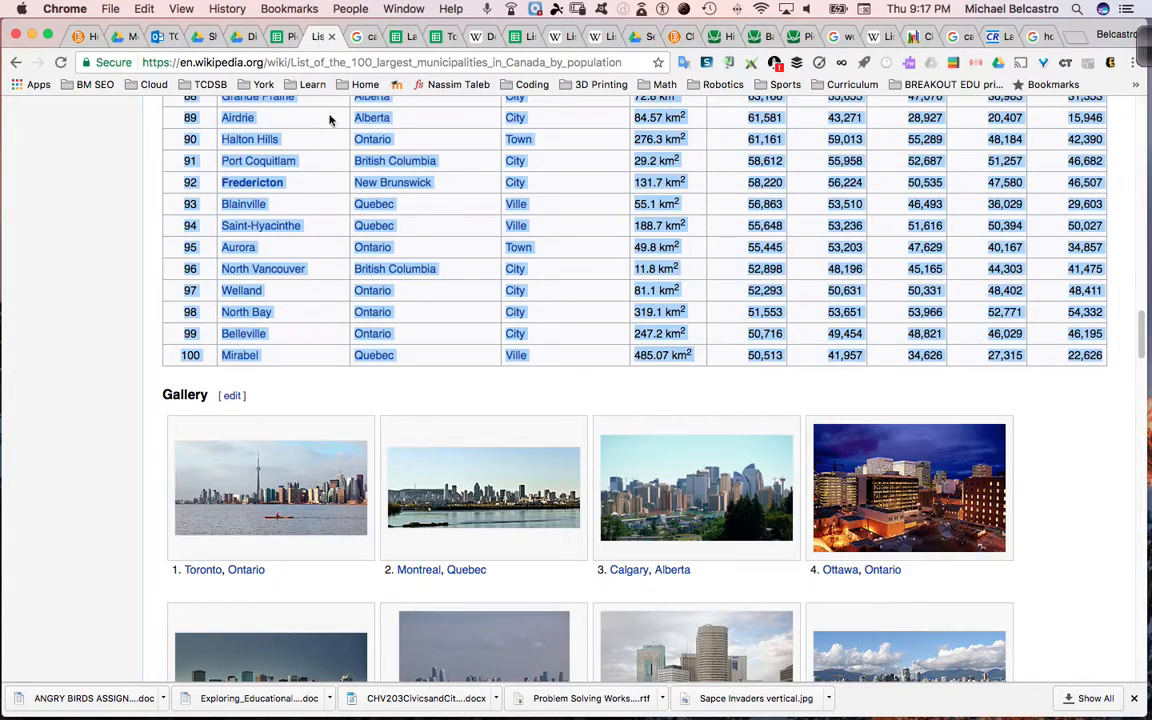
scroll(420, 276, "up", 20)
scroll(420, 276, "down", 5)
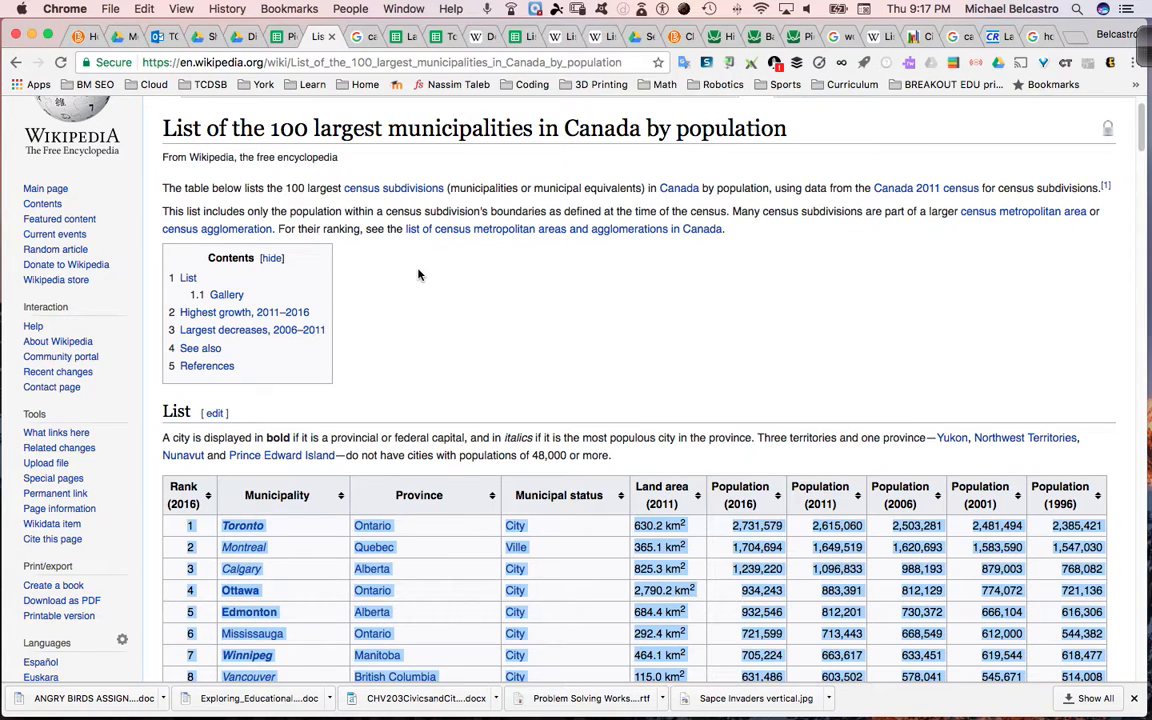
scroll(420, 273, "up", 2)
left_click(288, 37)
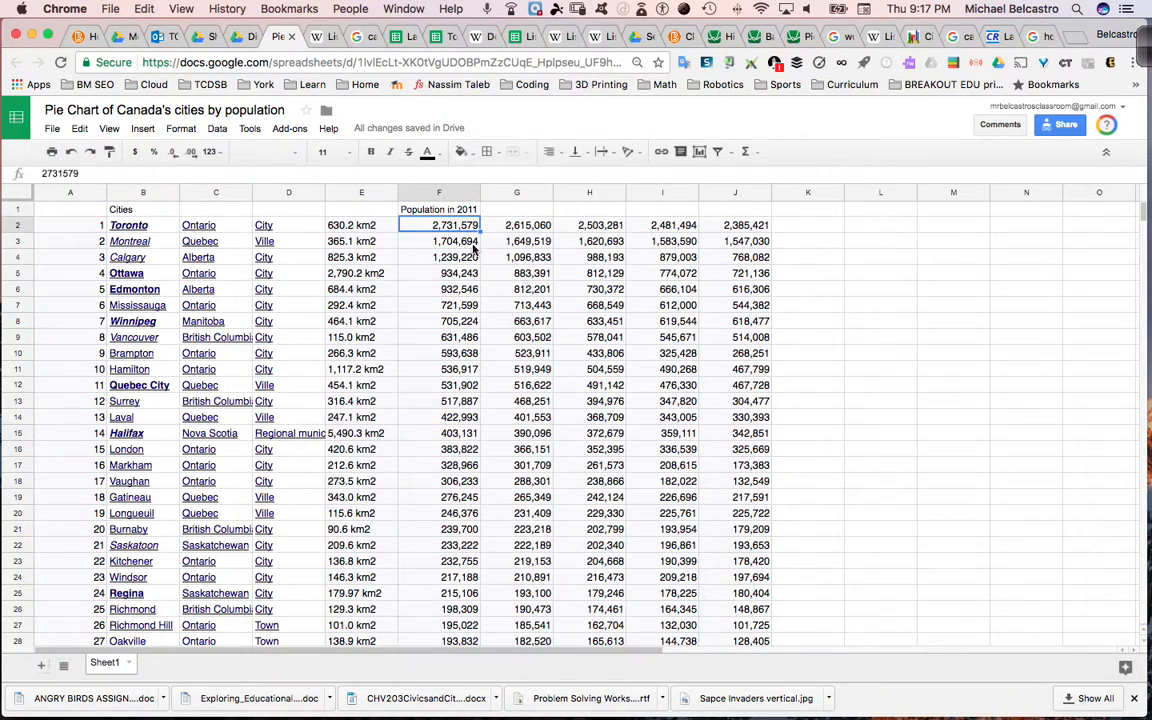
left_click(472, 210)
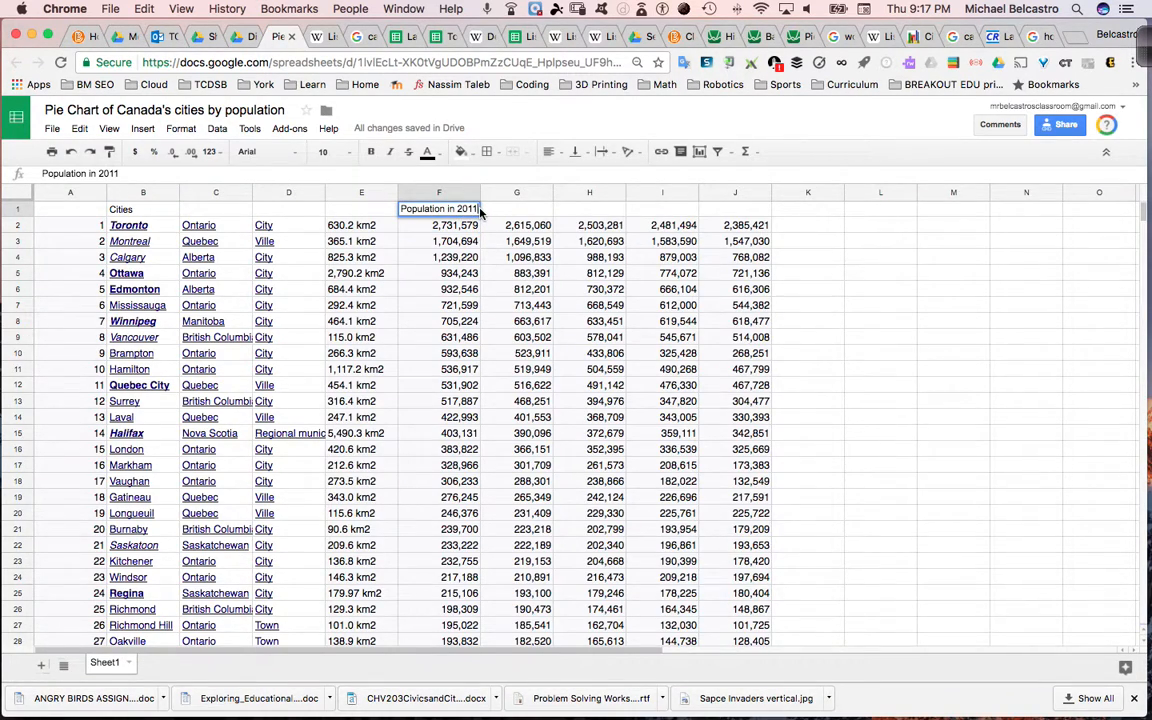
- Delete the rank column A, and from the shifted sheet delete columns B to D with province, municipal status and land area
right_click(66, 196)
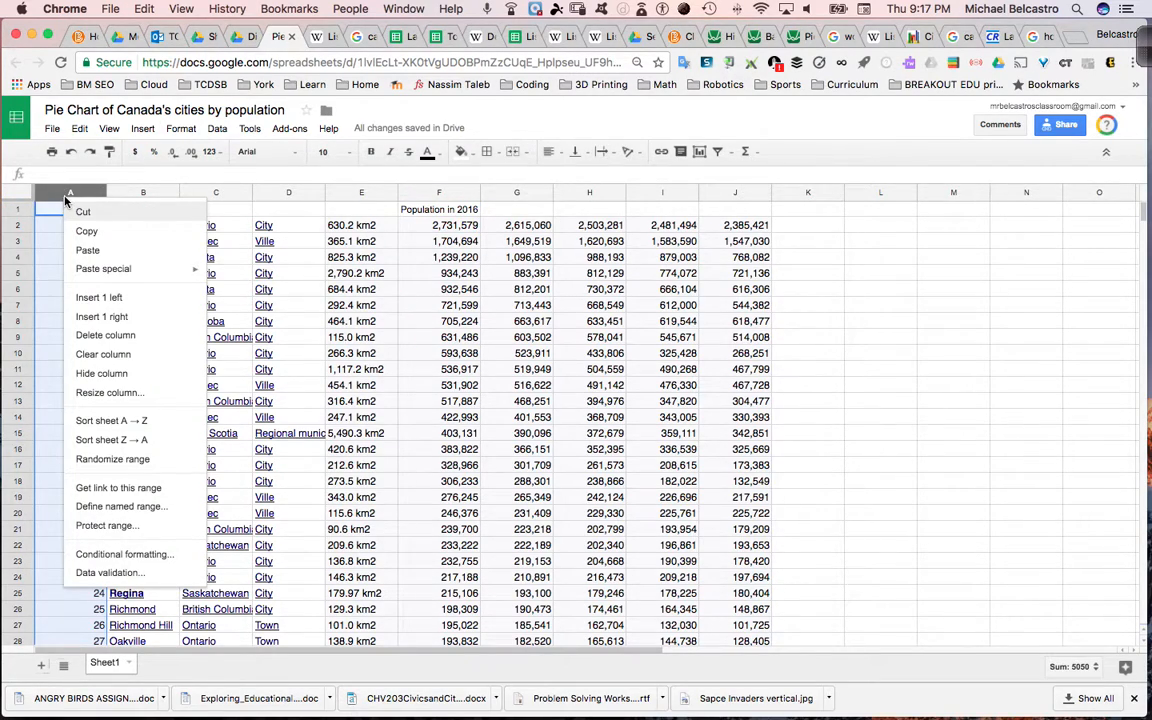
left_click(117, 342)
left_click_drag(141, 197, 276, 195)
right_click(276, 195)
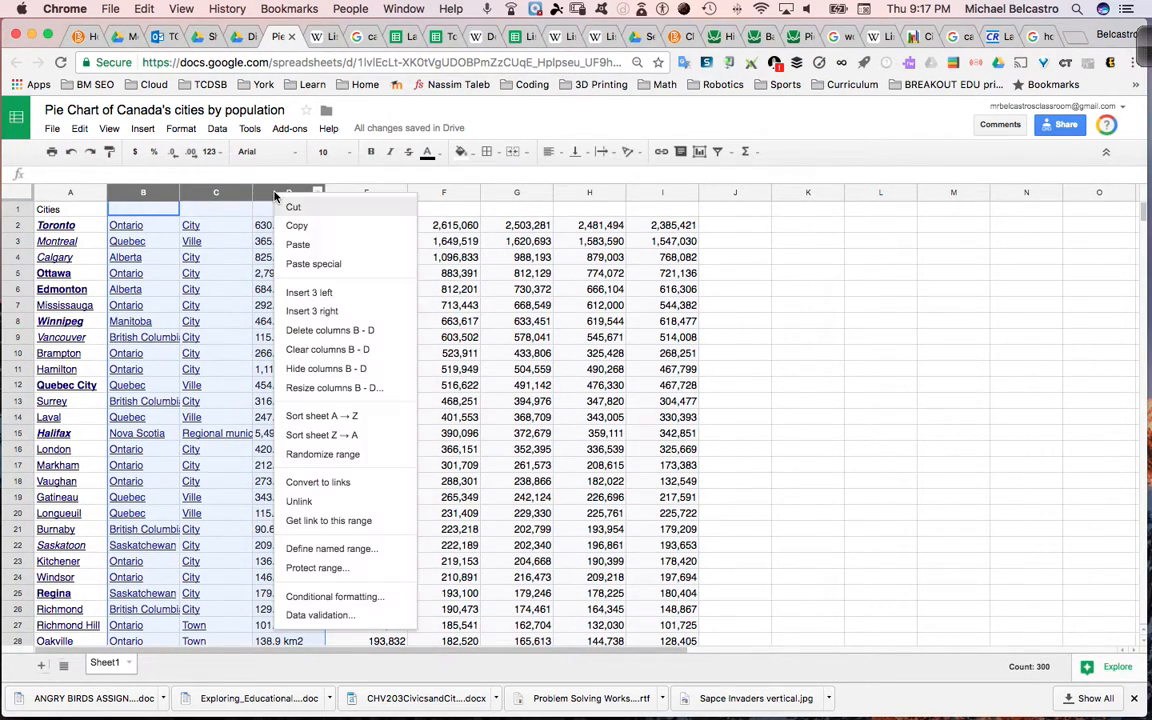
left_click(295, 325)
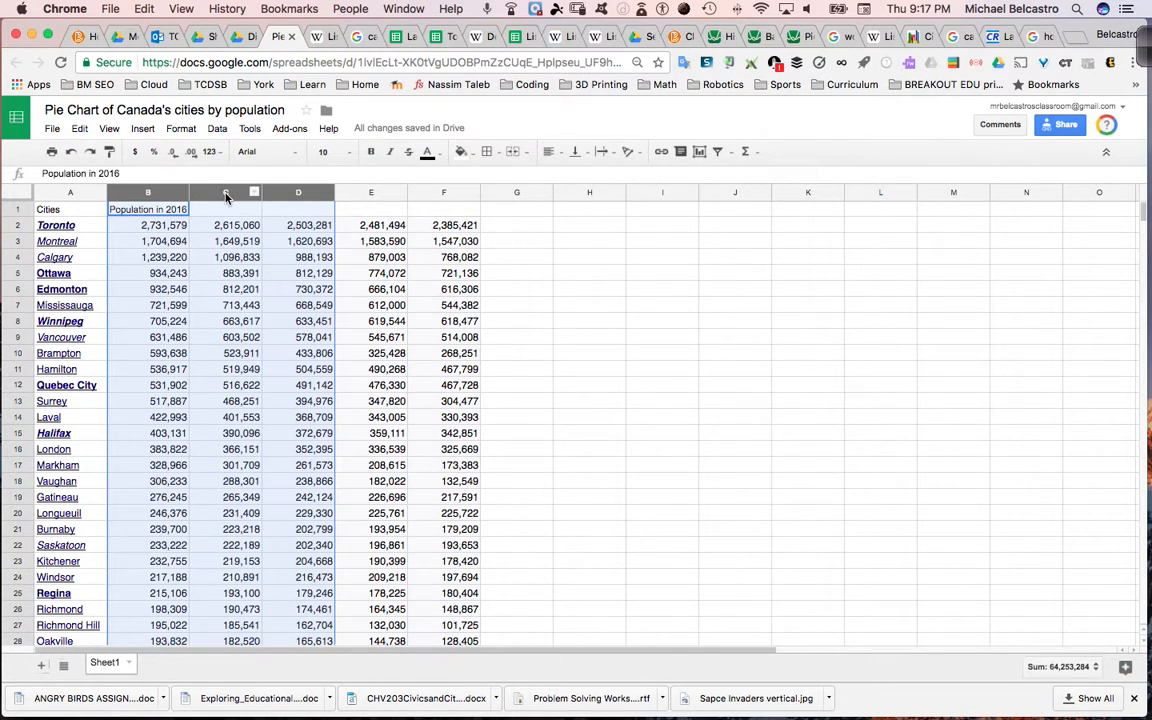
- Delete columns C to F with the older population figures, keeping only the cities and their 2016 population
left_click_drag(226, 197, 459, 207)
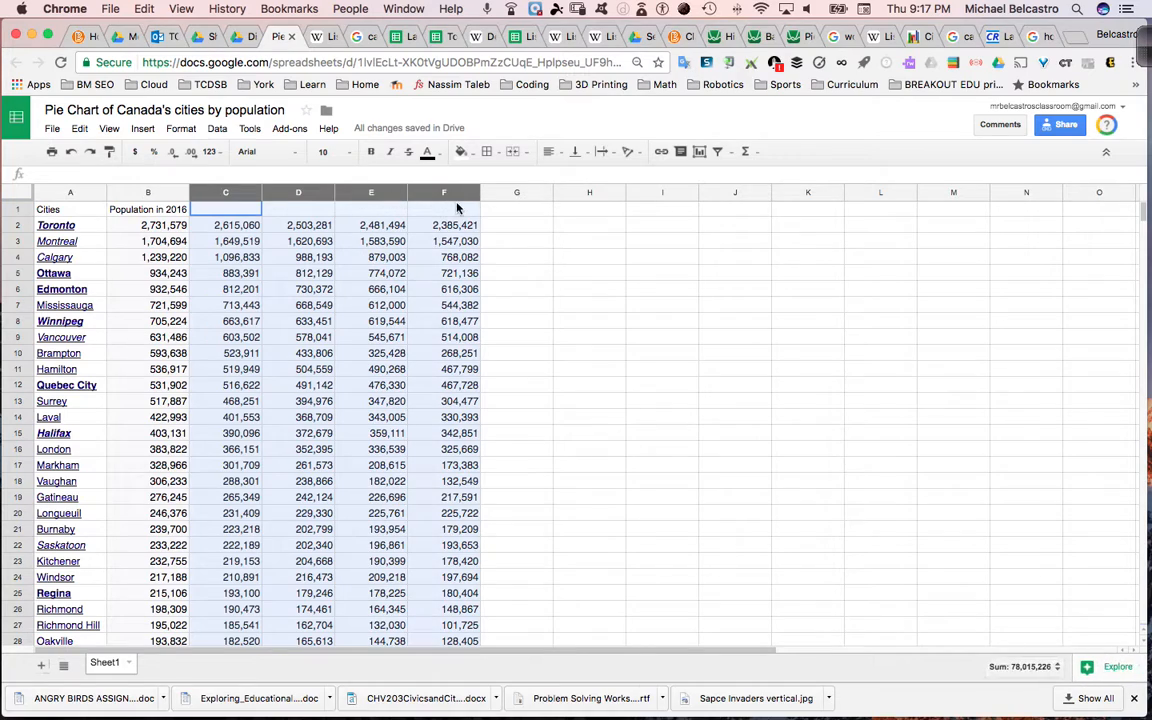
right_click(446, 195)
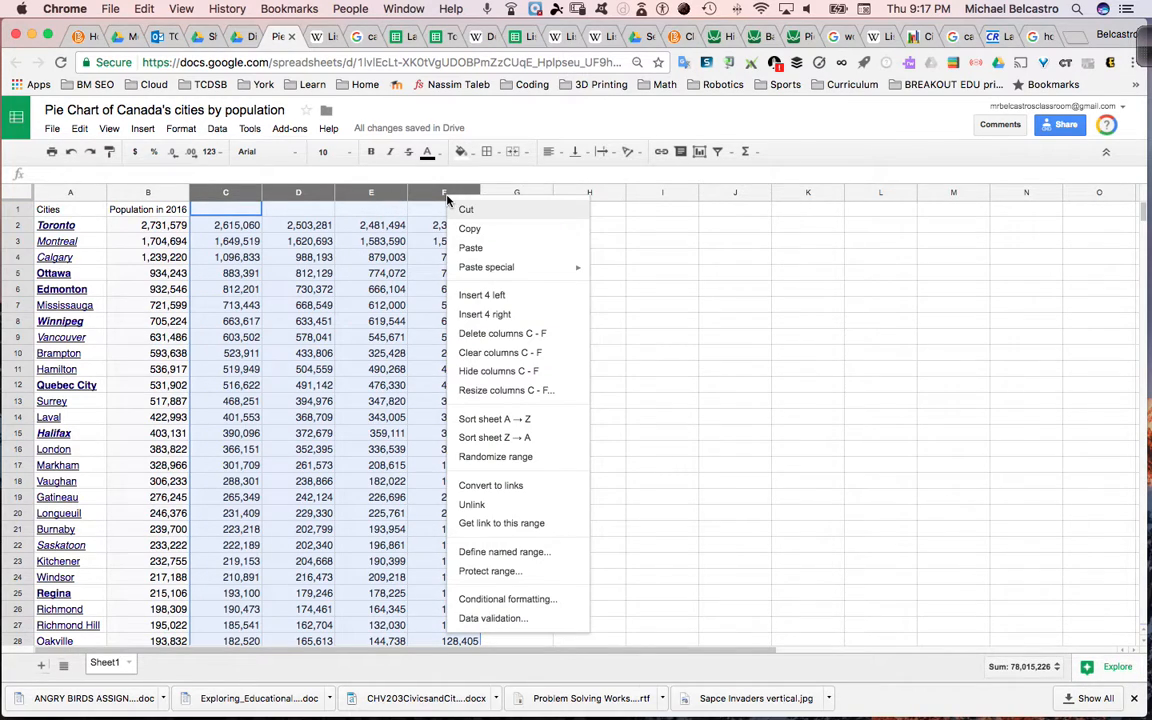
left_click(500, 337)
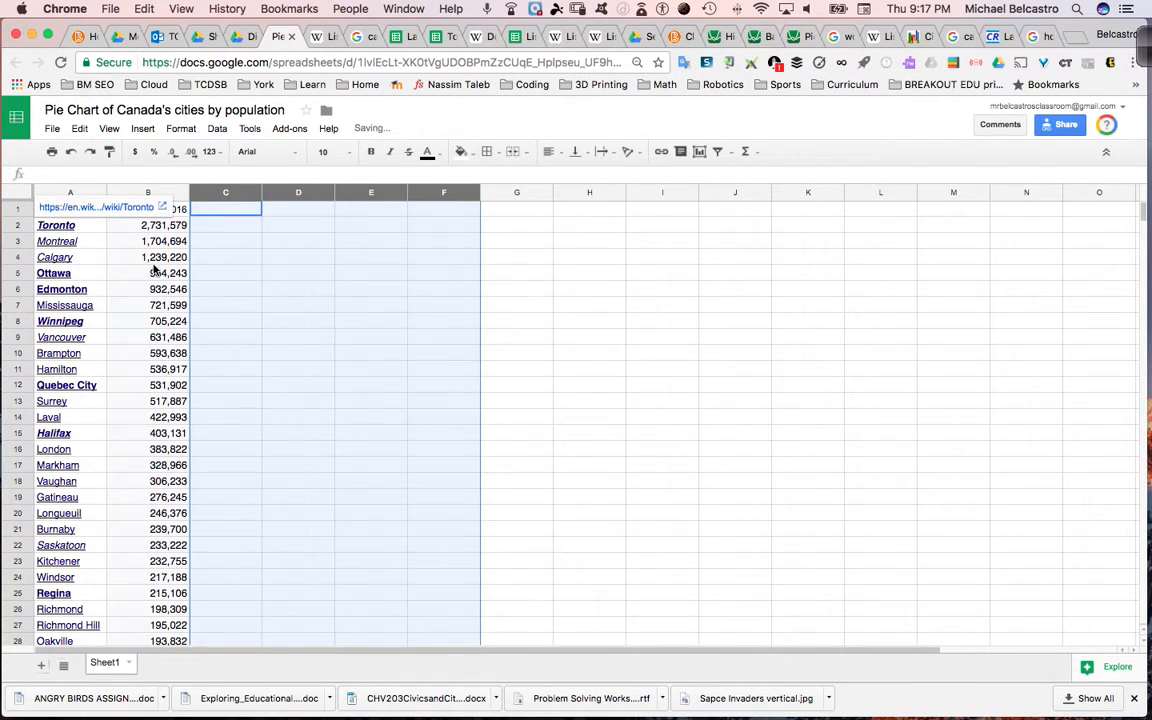
left_click(600, 417)
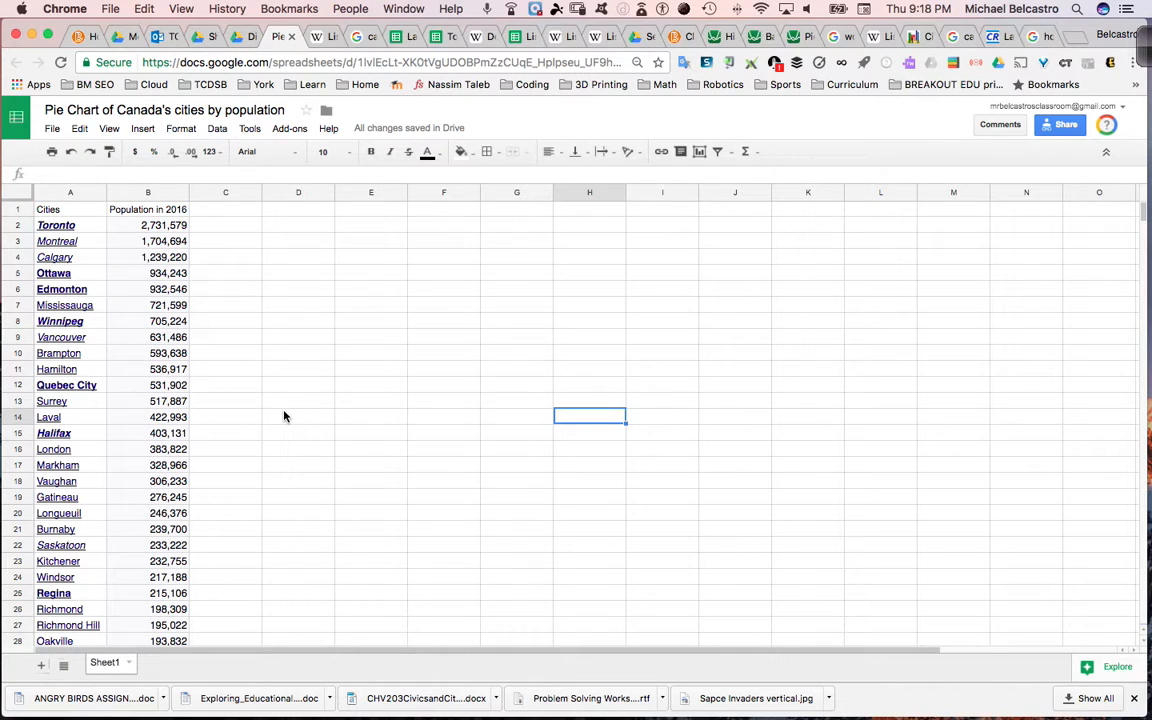
- Label cell A104, below the end of the city list, as "Sum"
scroll(284, 416, "down", 10)
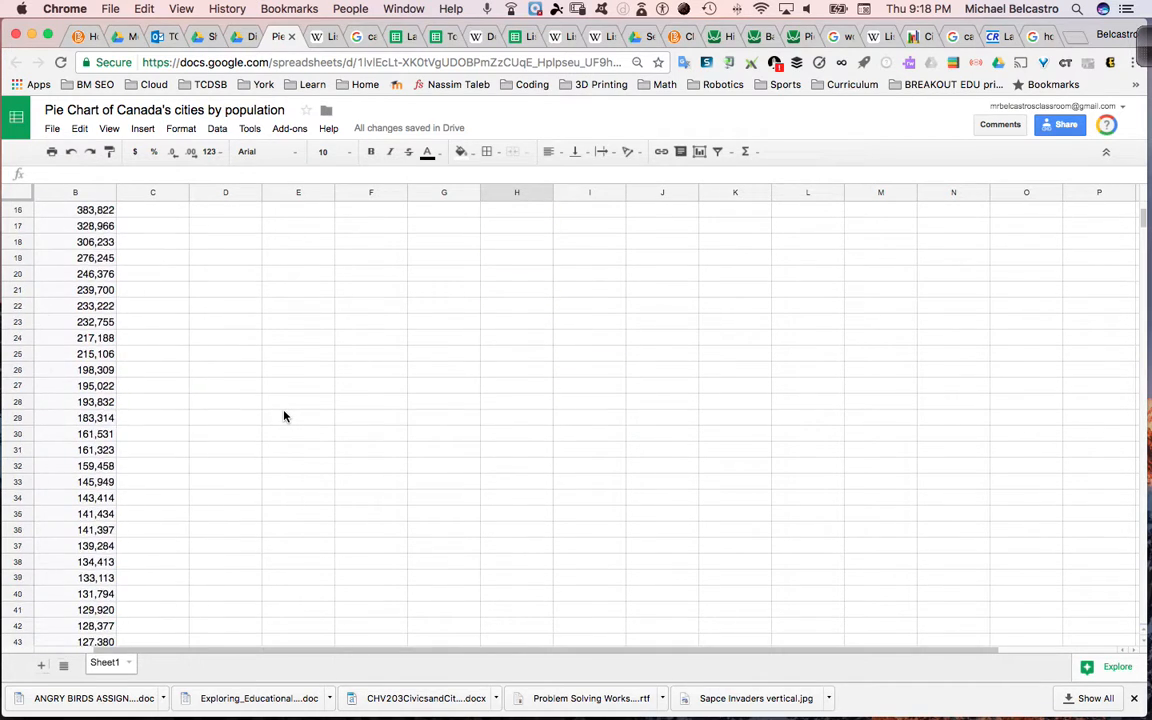
scroll(284, 416, "down", 15)
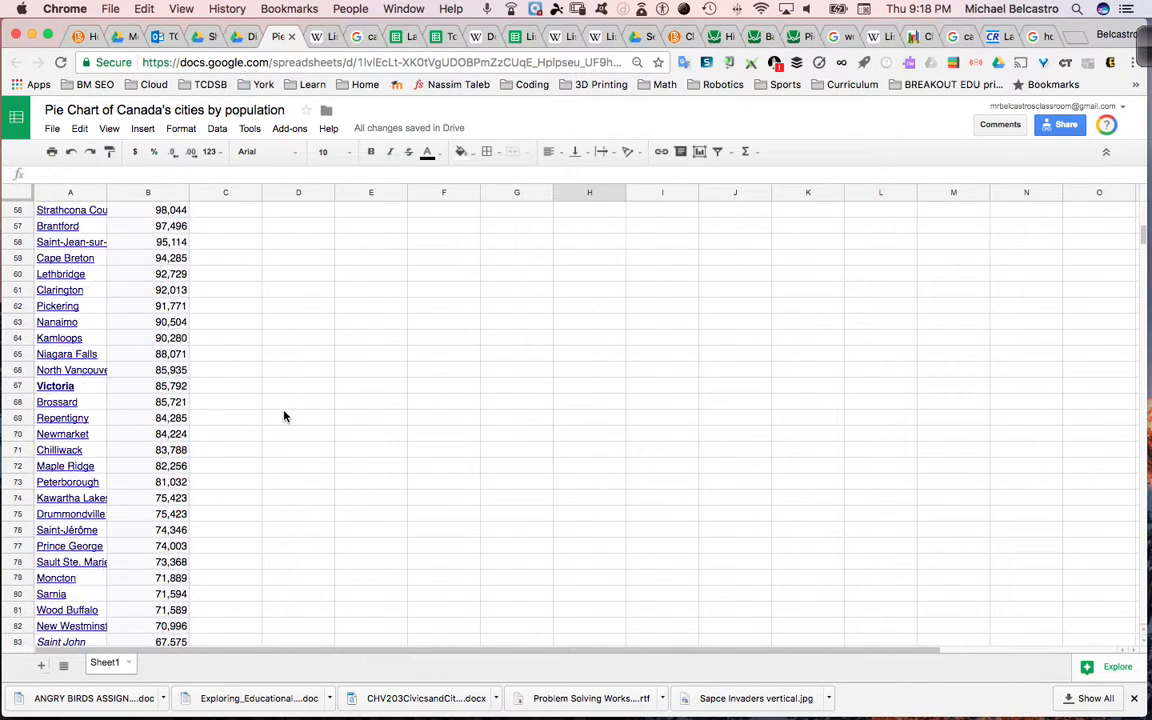
scroll(284, 416, "down", 1)
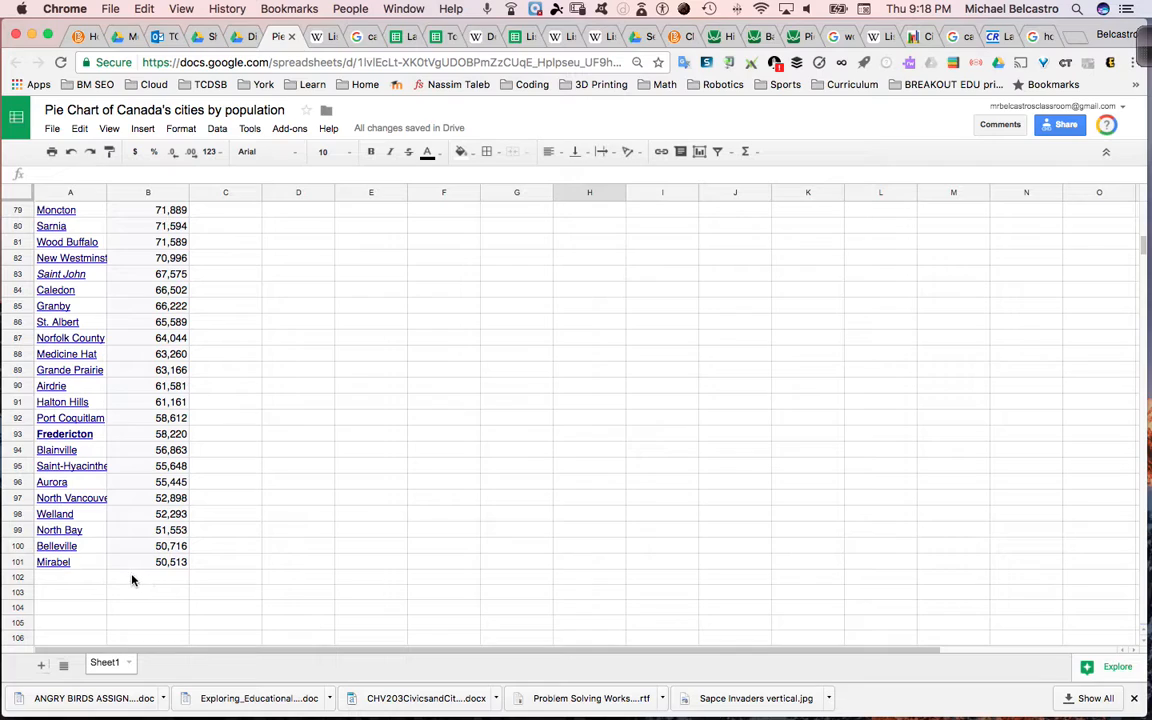
left_click(73, 607)
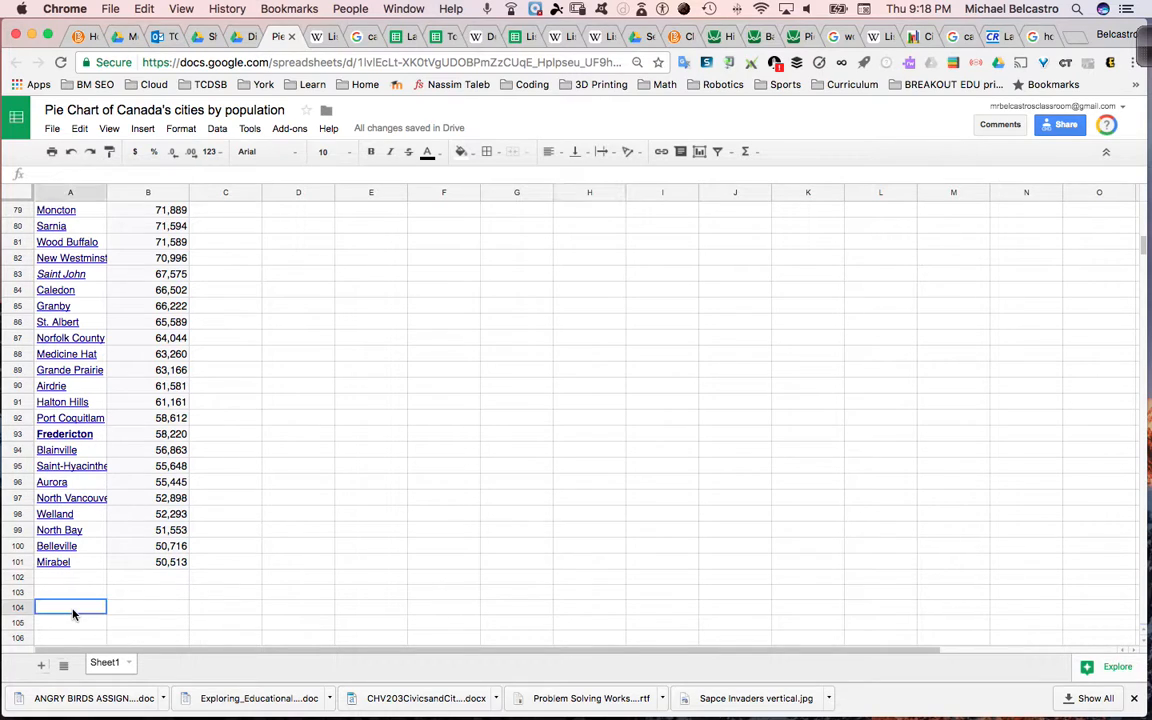
type("SU")
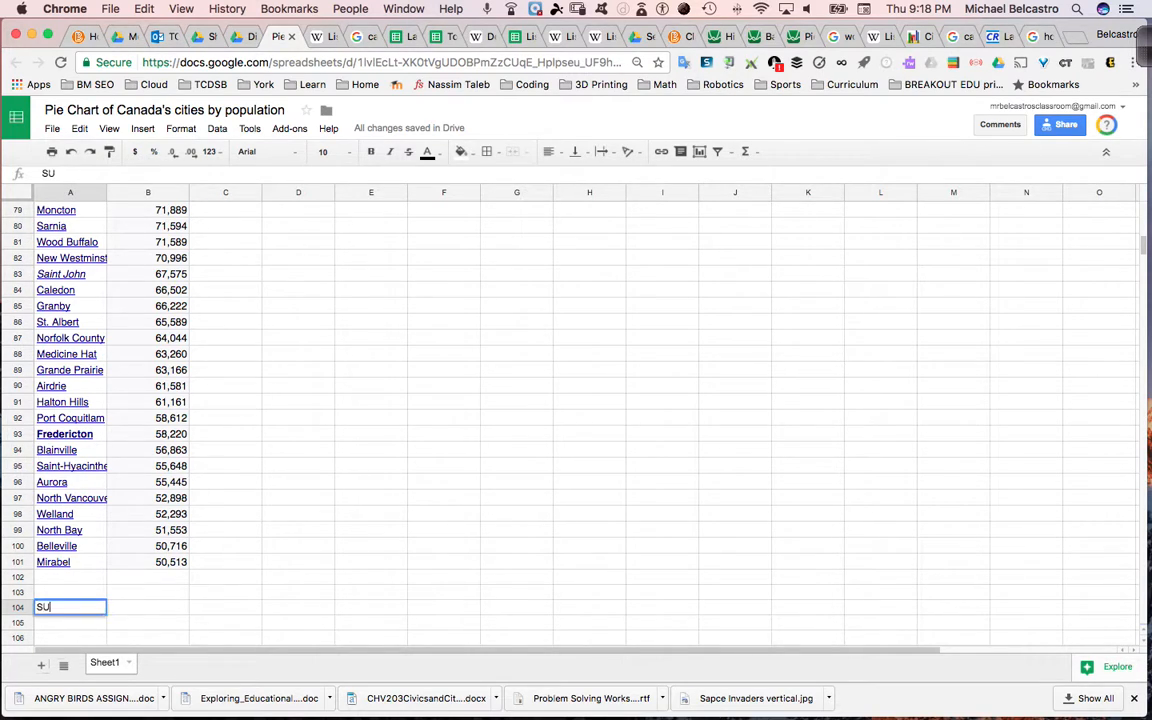
type("mUm")
key("Tab")
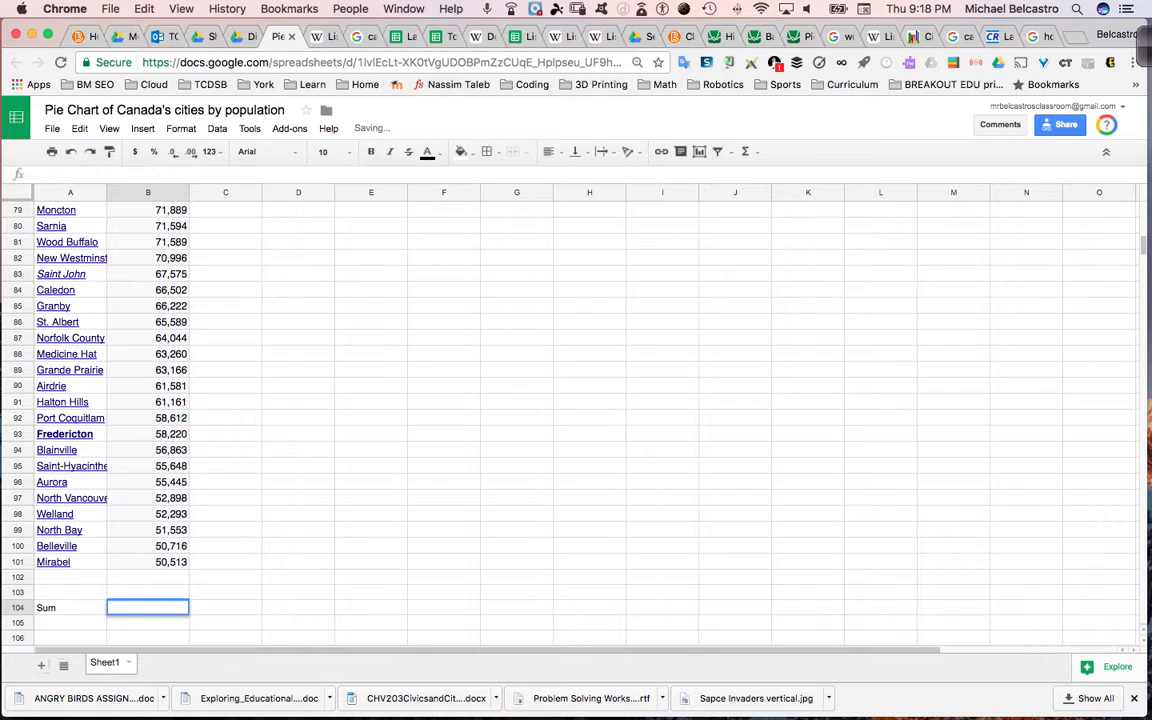
- Enter a SUM formula in B104 that adds up all the city populations in column B
type("=")
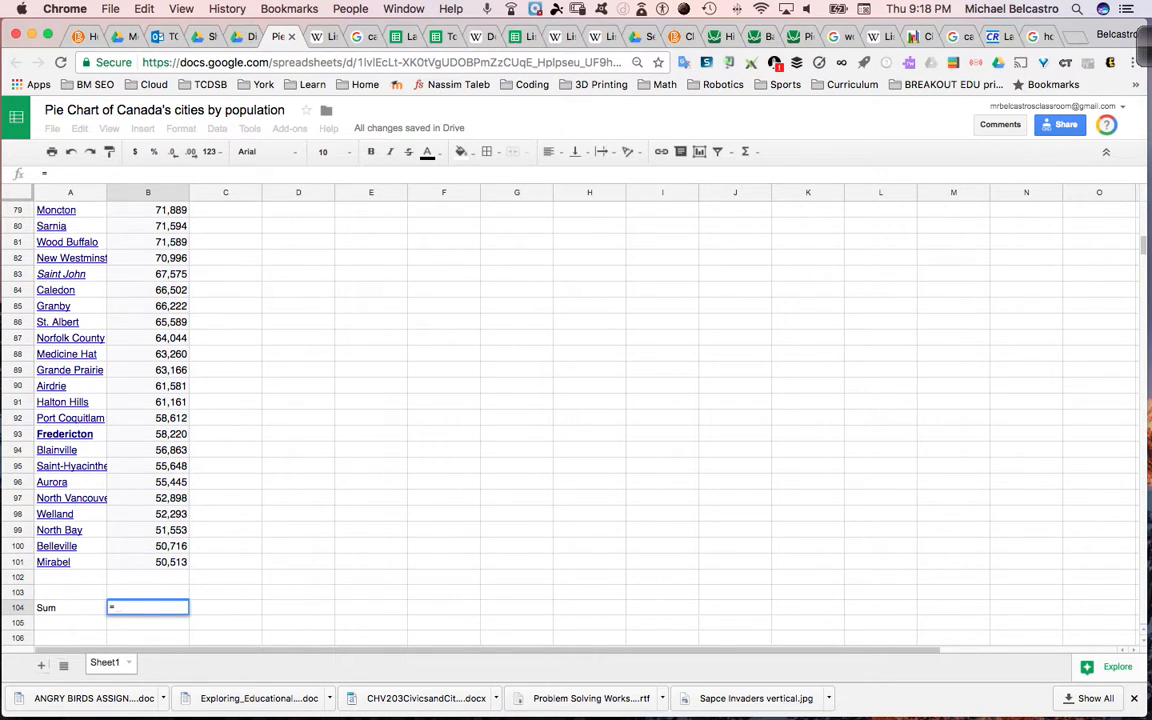
type("SUM")
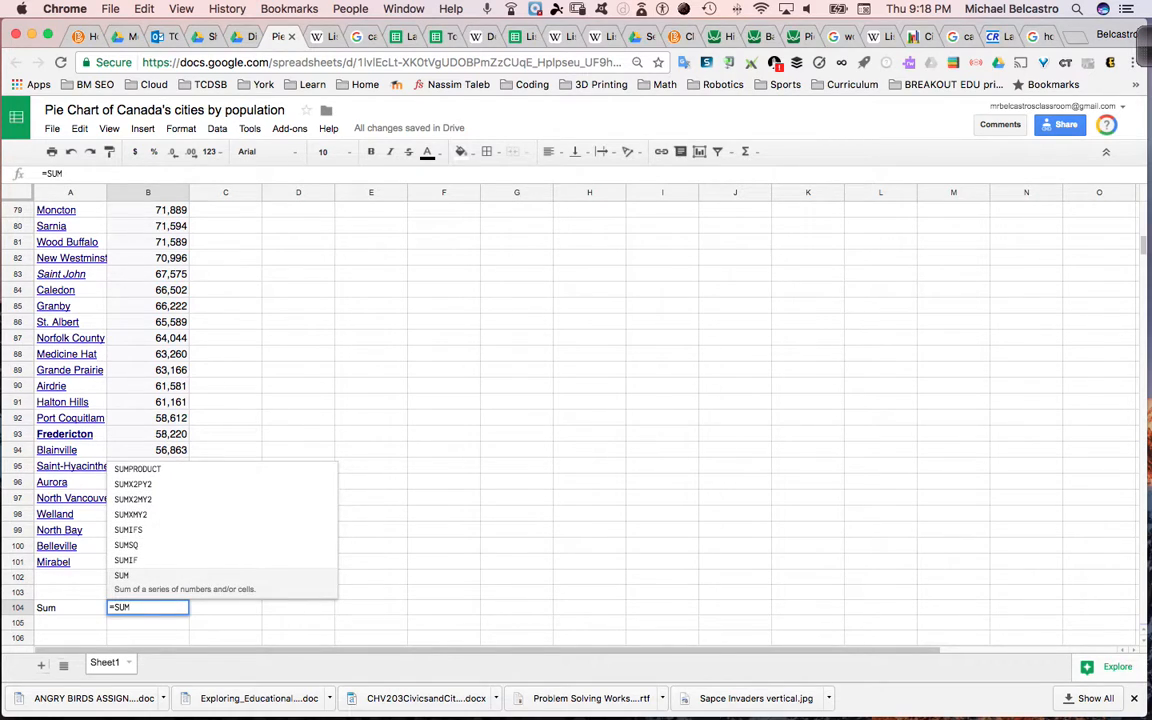
type("(")
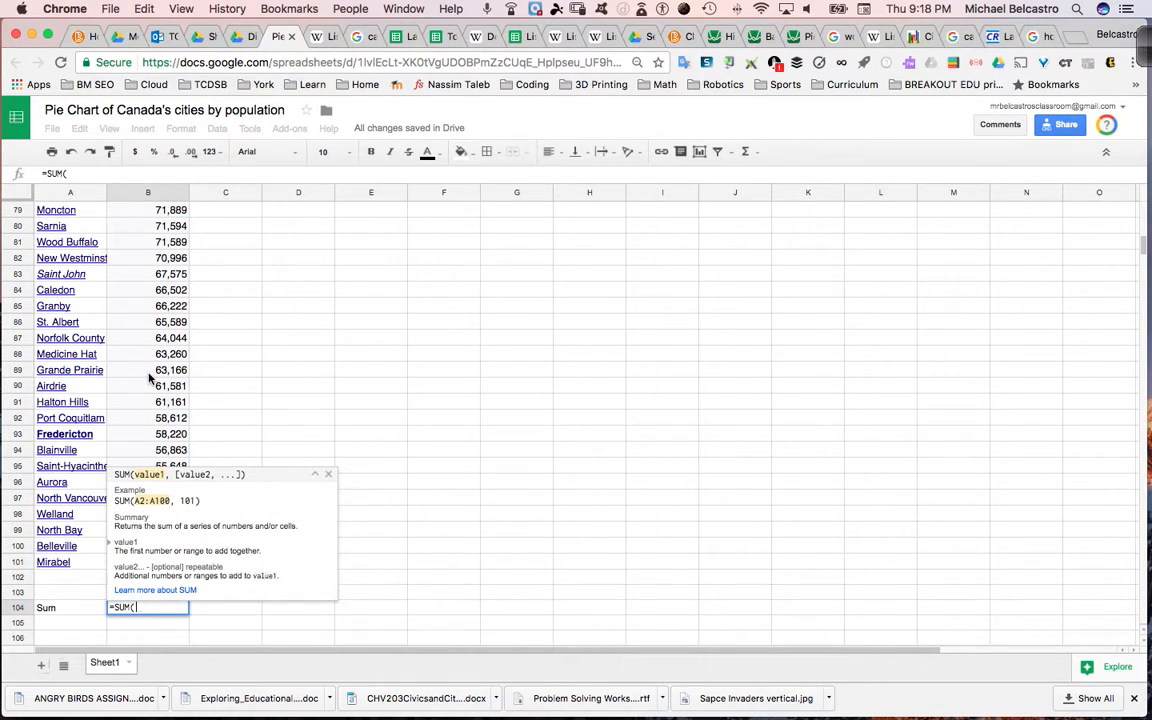
scroll(148, 377, "up", 20)
left_click_drag(140, 225, 152, 476)
type(")")
key("Return")
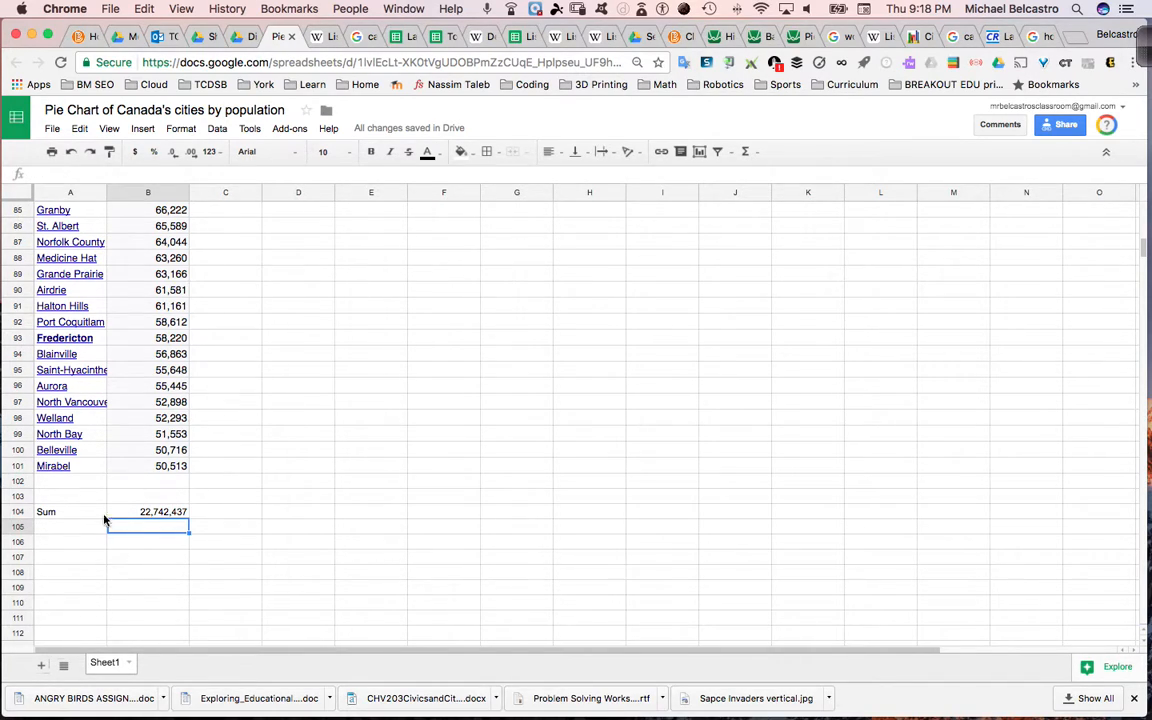
- Label cell A105, directly below "Sum", as "Pop. of Can."
left_click(77, 529)
type("C")
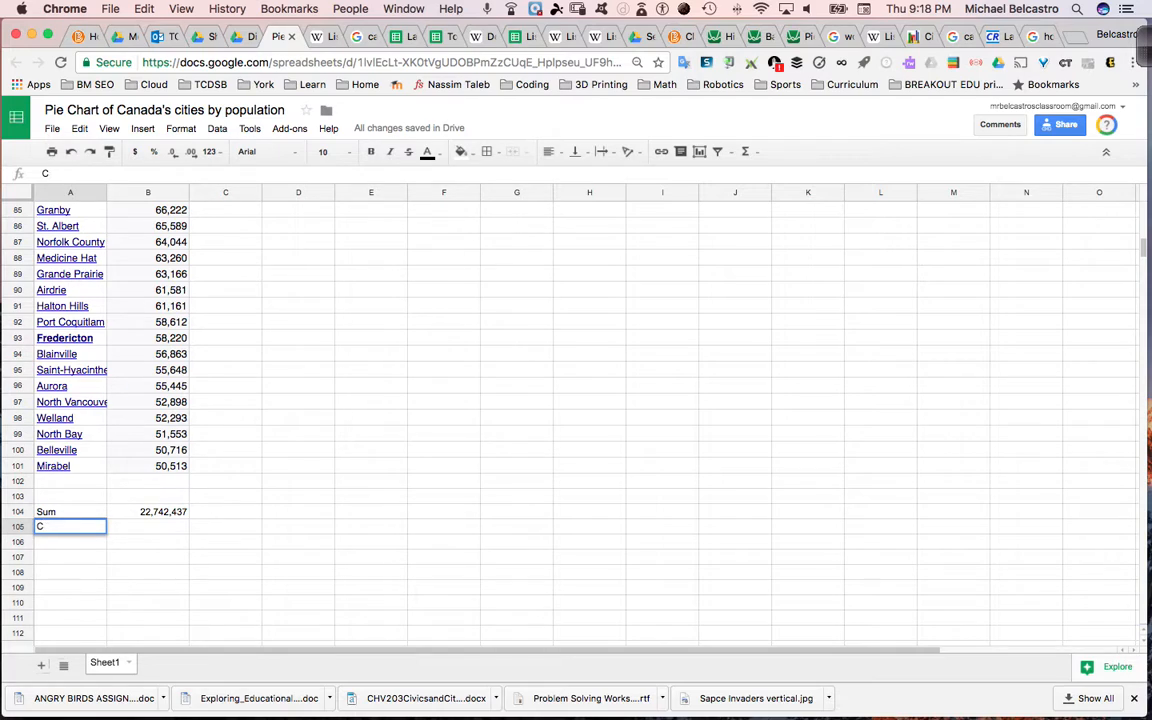
type("aPop. of Can")
key("Return")
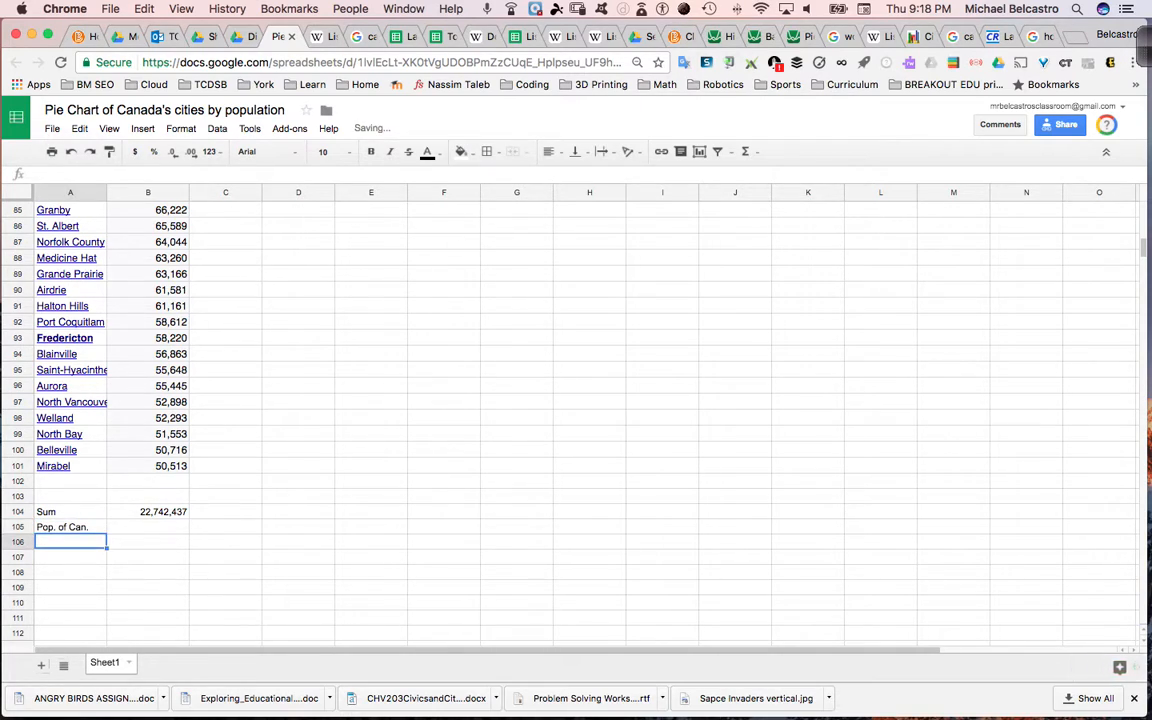
- Look up Canada's population in the open Google search results and enter 35,850,000 in cell B105
key("Right")
key("Up")
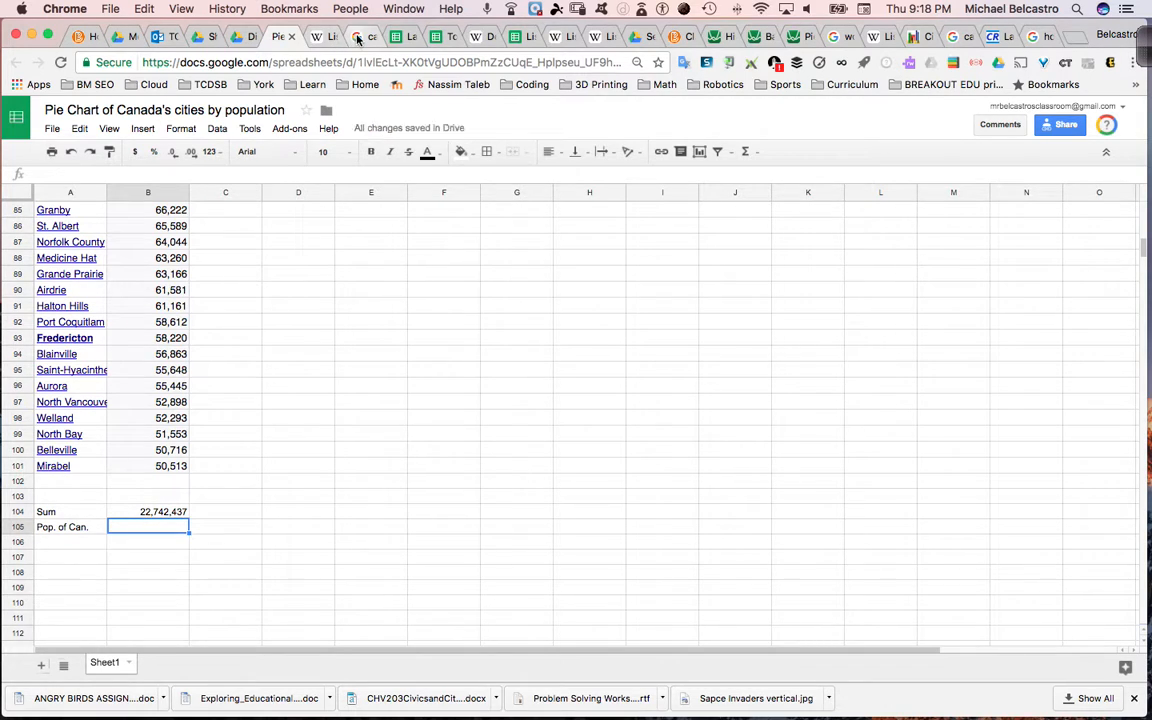
left_click(362, 37)
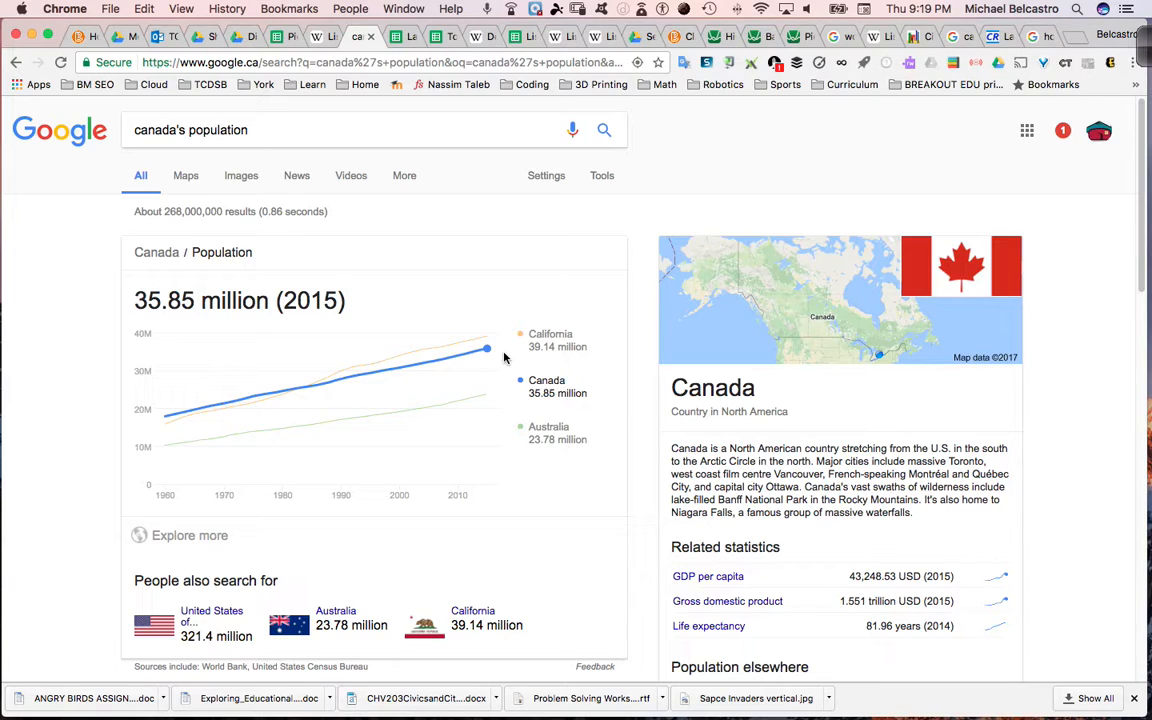
left_click(289, 38)
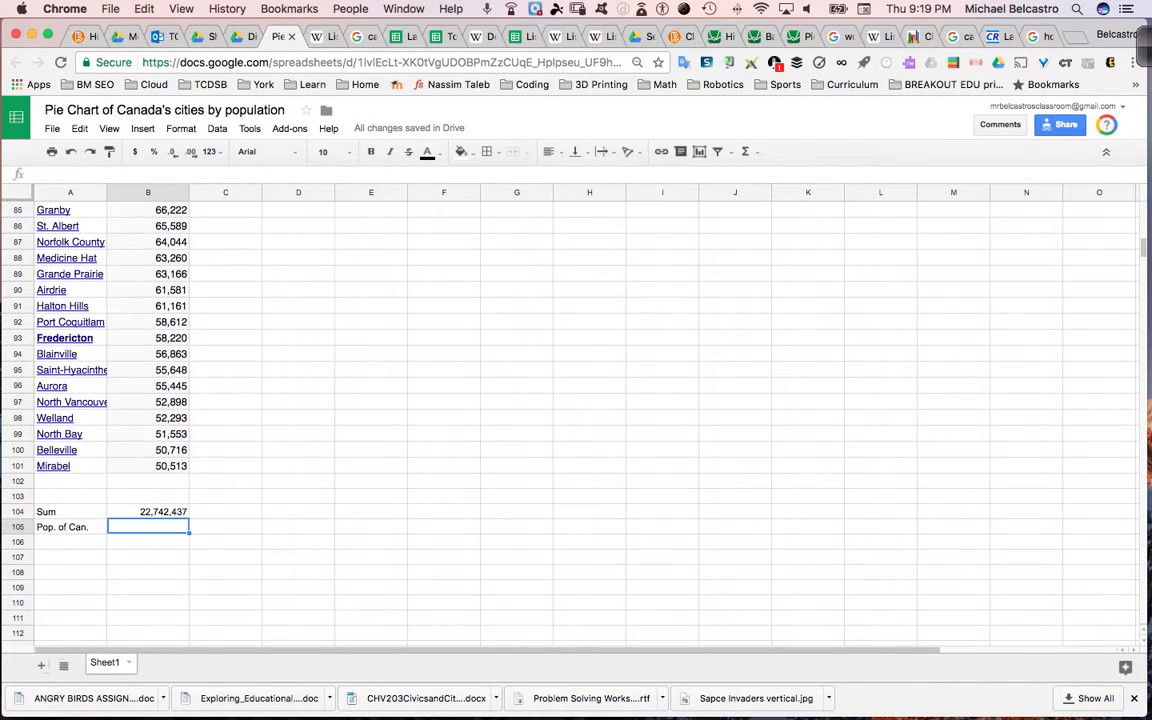
type("35,8")
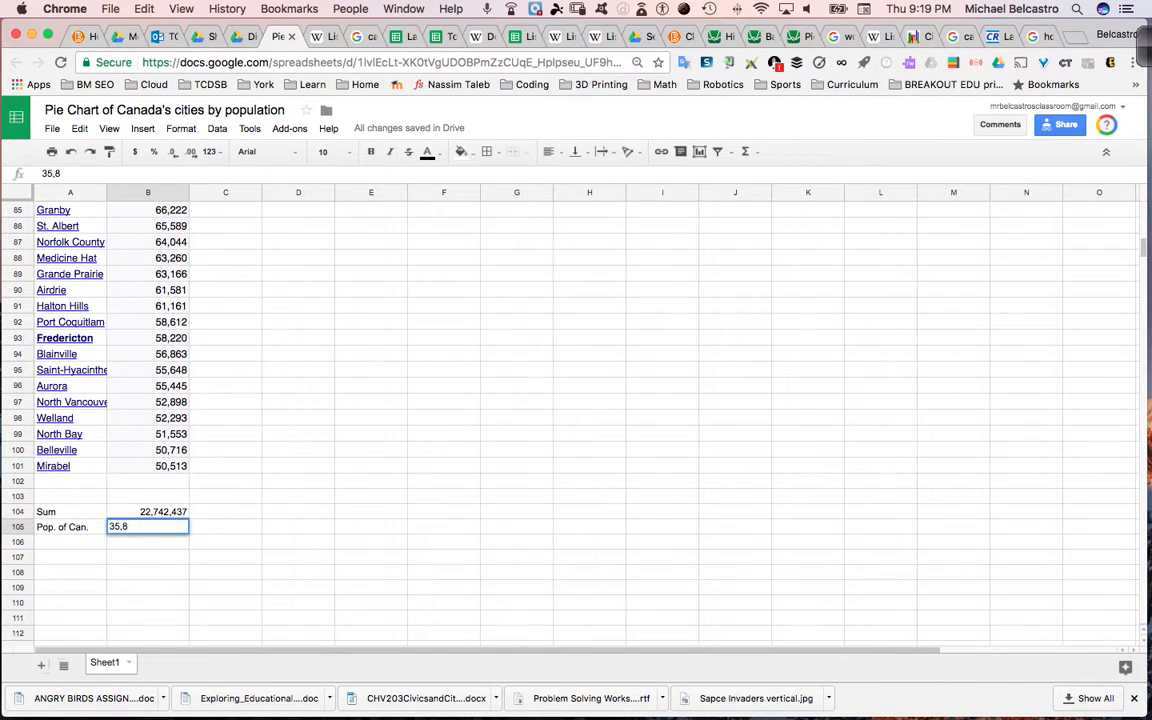
type("50,00")
key("Return")
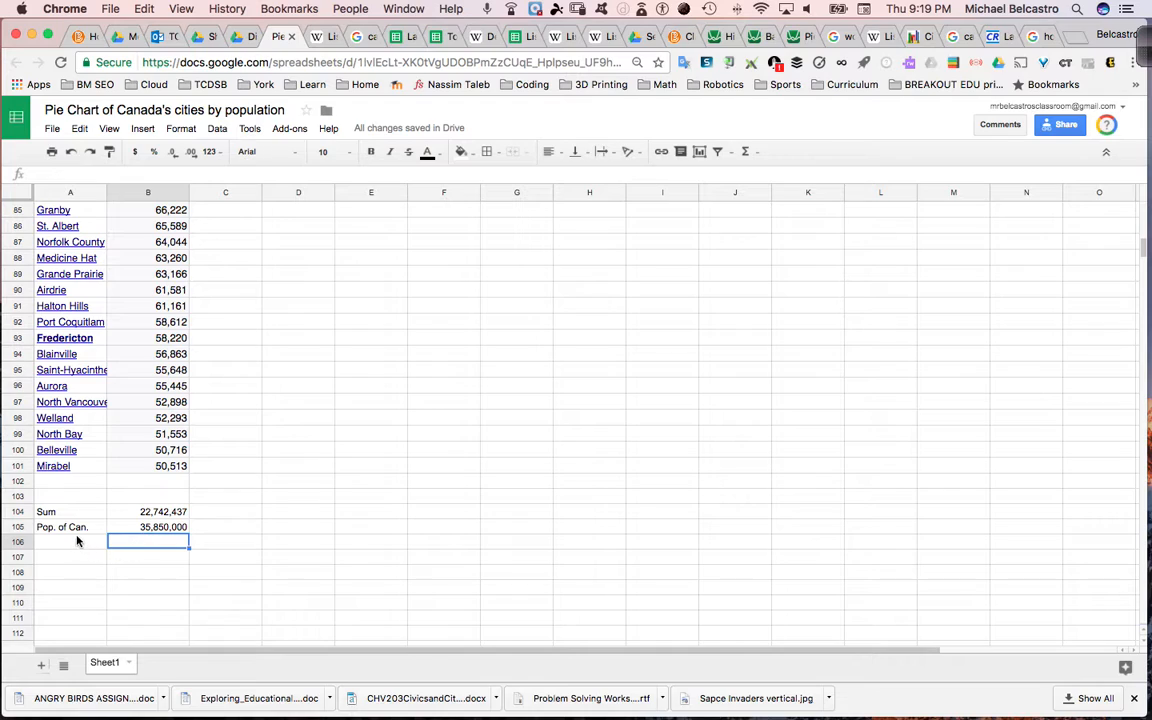
- Label cell A107, two rows below the population of Canada, as "Other"
left_click(76, 562)
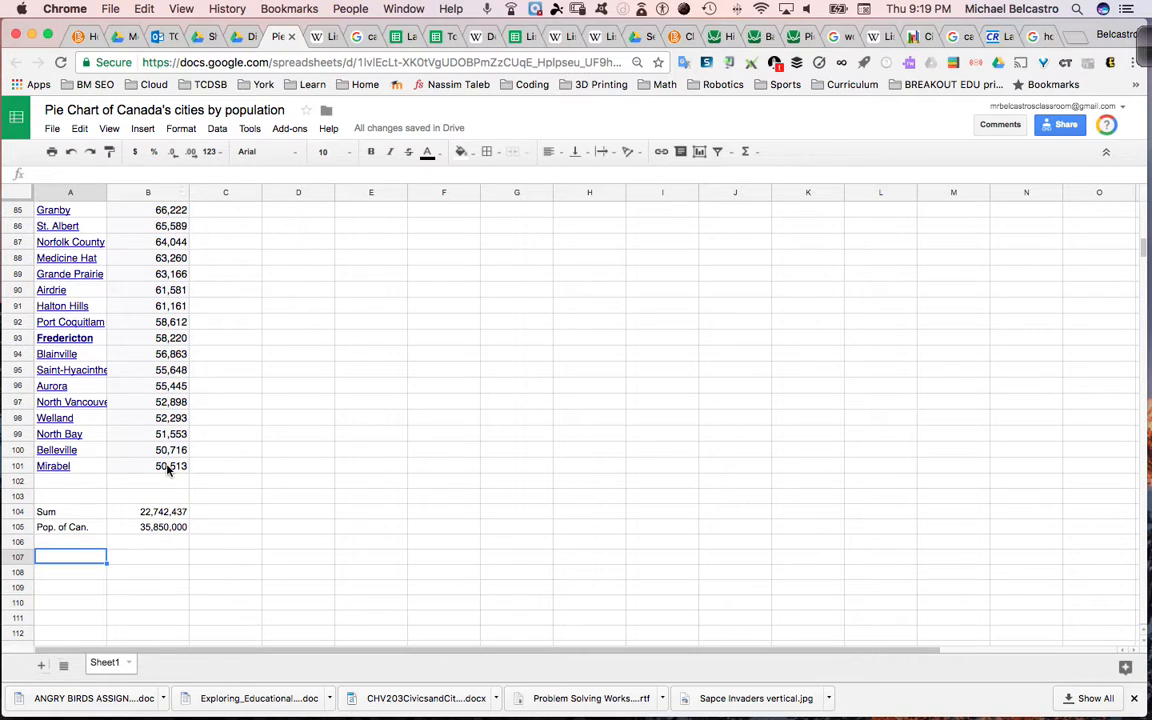
left_click(149, 515)
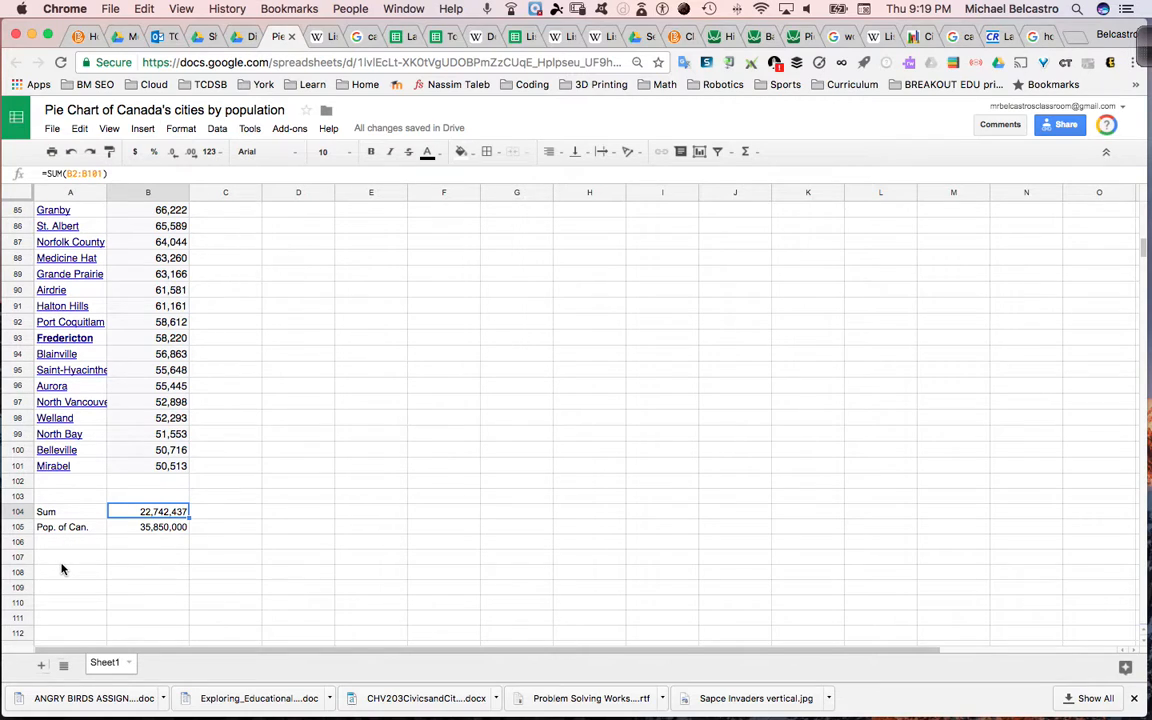
left_click(61, 565)
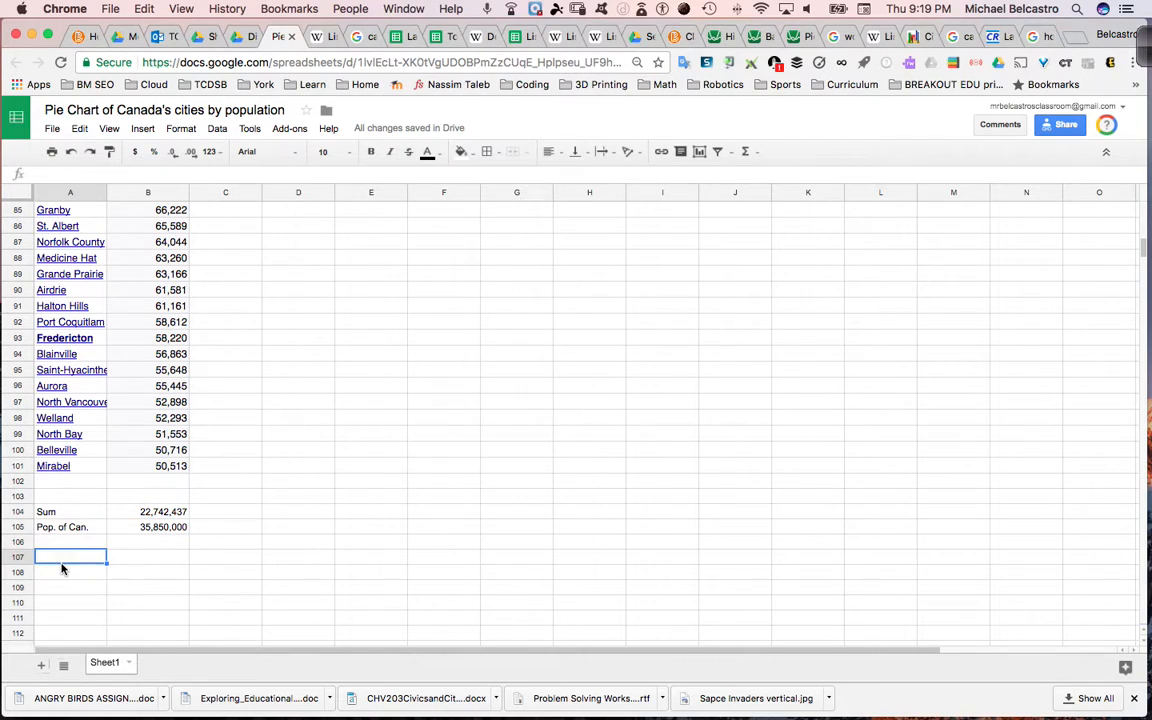
type("Other")
key("Return")
- Enter the formula =B105-B104 in B107 to calculate the population living outside the listed cities
key("Right")
key("Up")
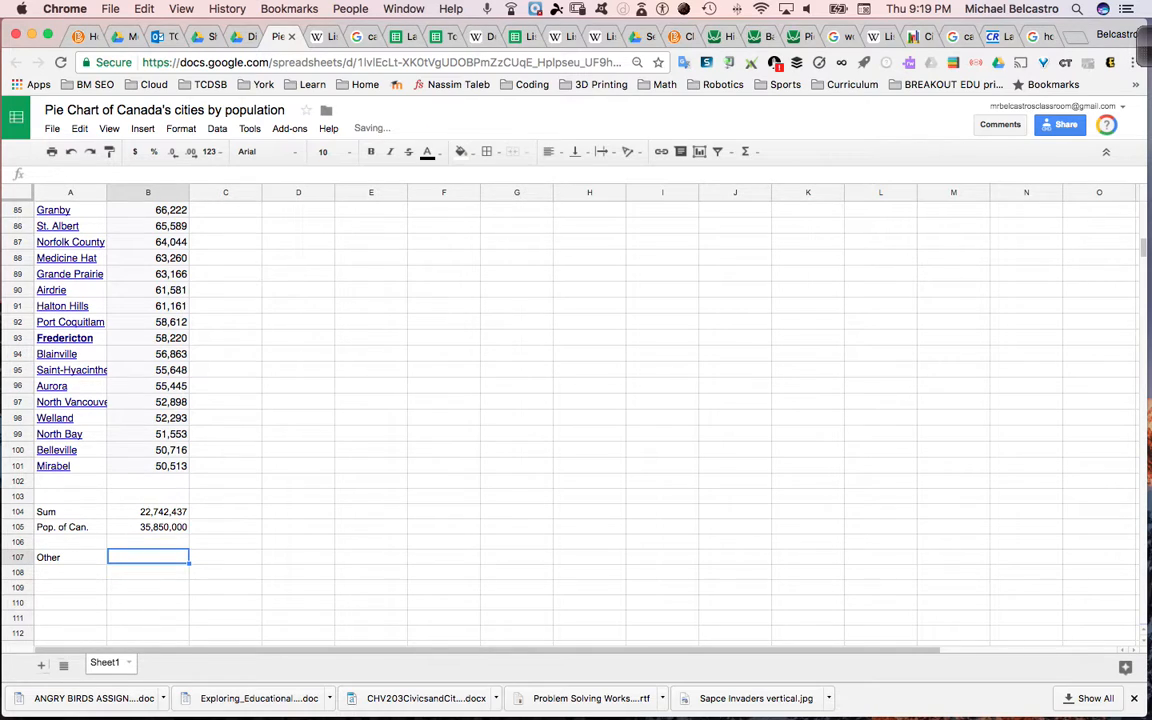
type("=")
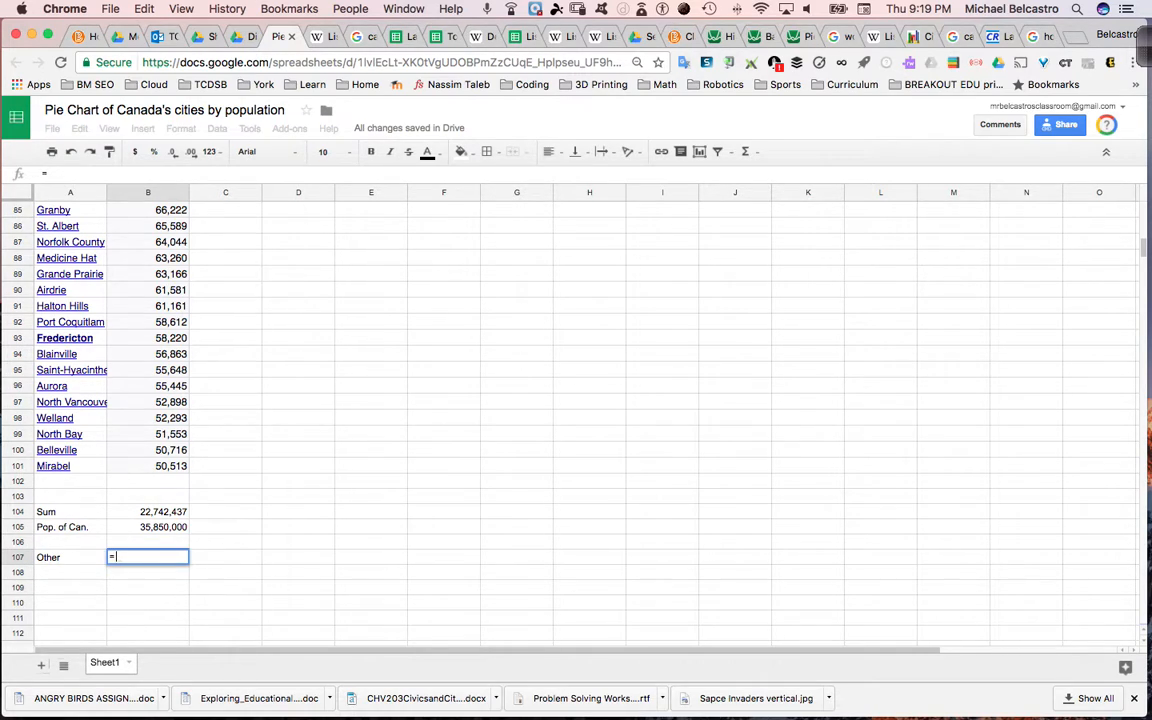
key("Up")
key("Up")
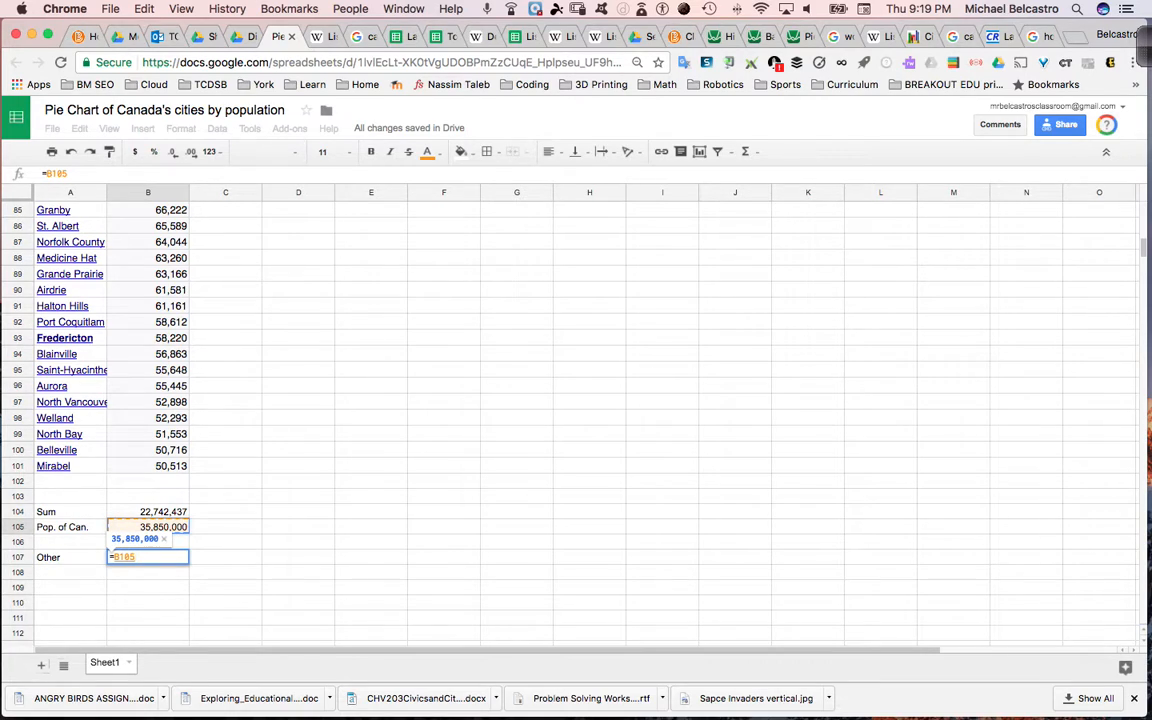
type("-")
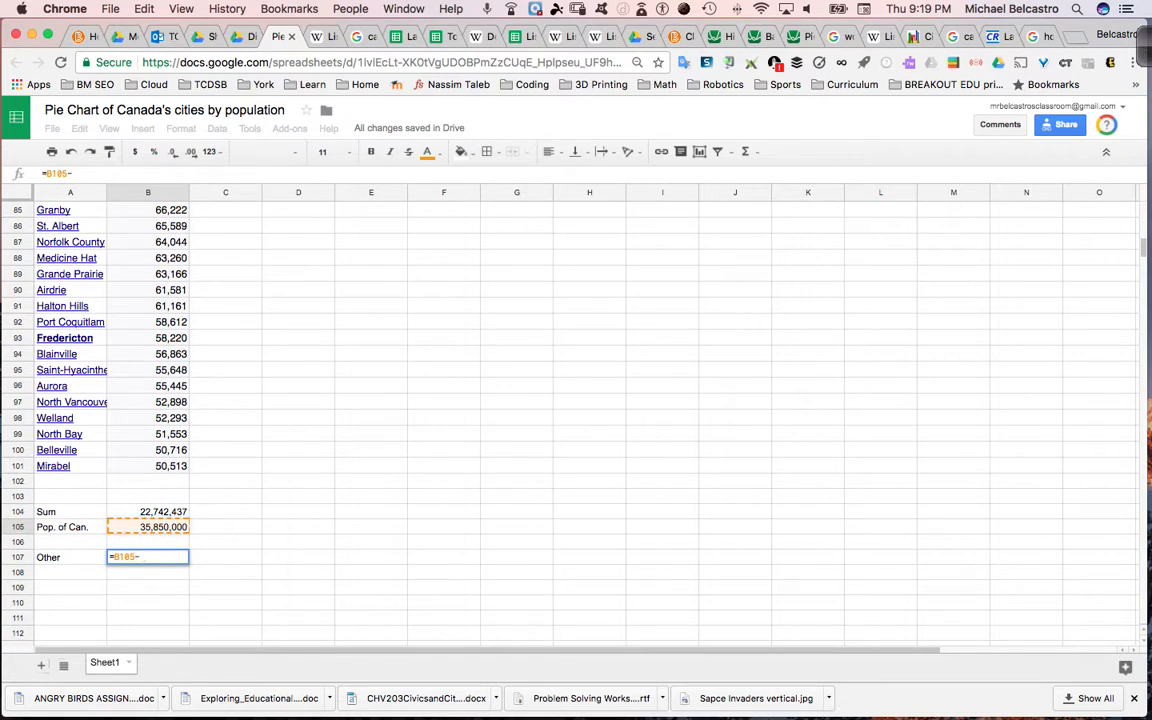
left_click(125, 513)
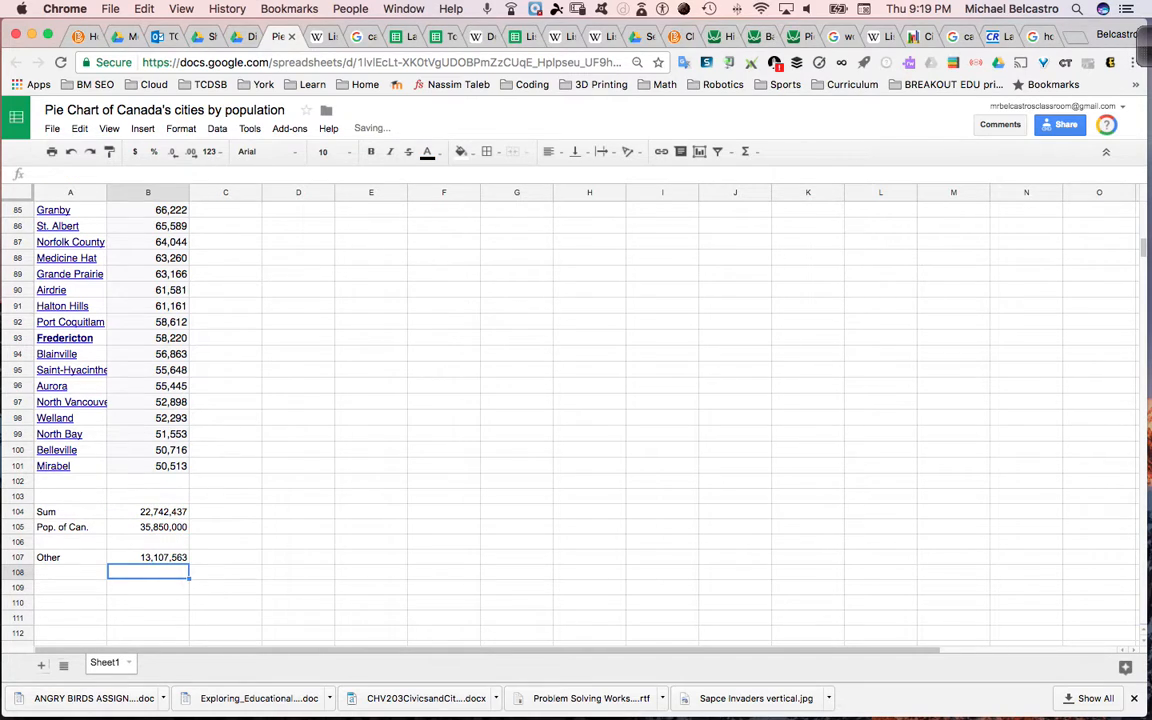
- Move the "Other" label and its formula from A107:B107 to A102:B102, directly below Mirabel
left_click_drag(75, 557, 139, 560)
key("super+x")
left_click(75, 481)
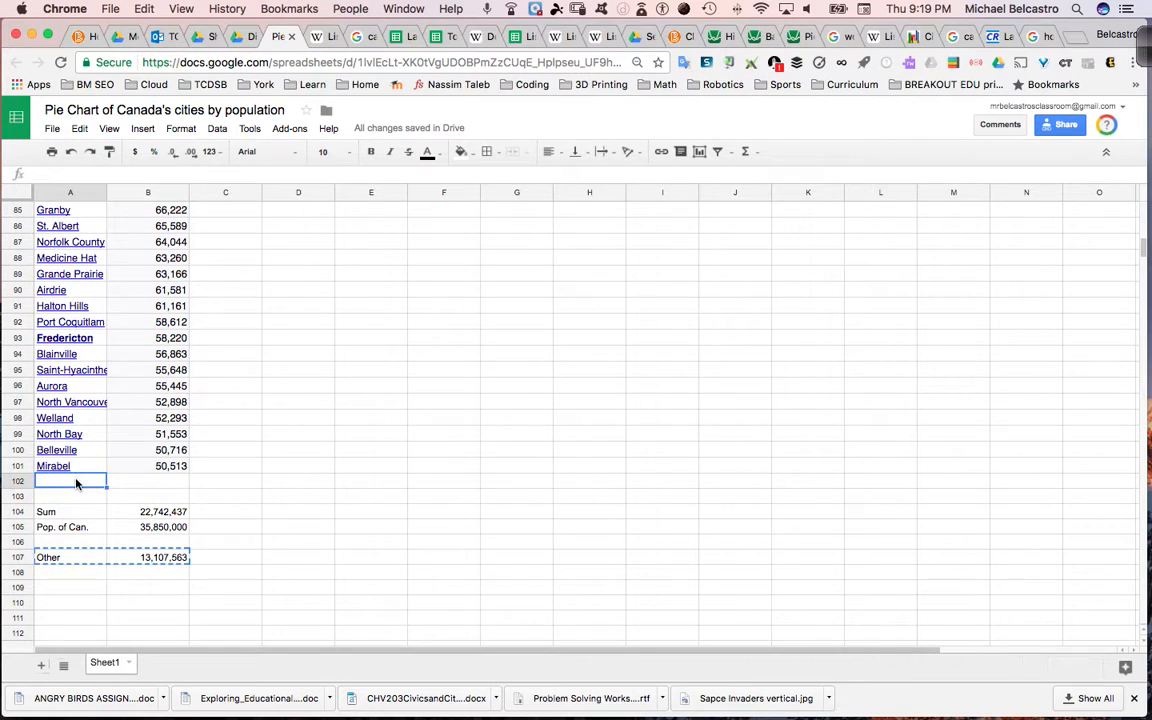
key("super+v")
double_click(140, 481)
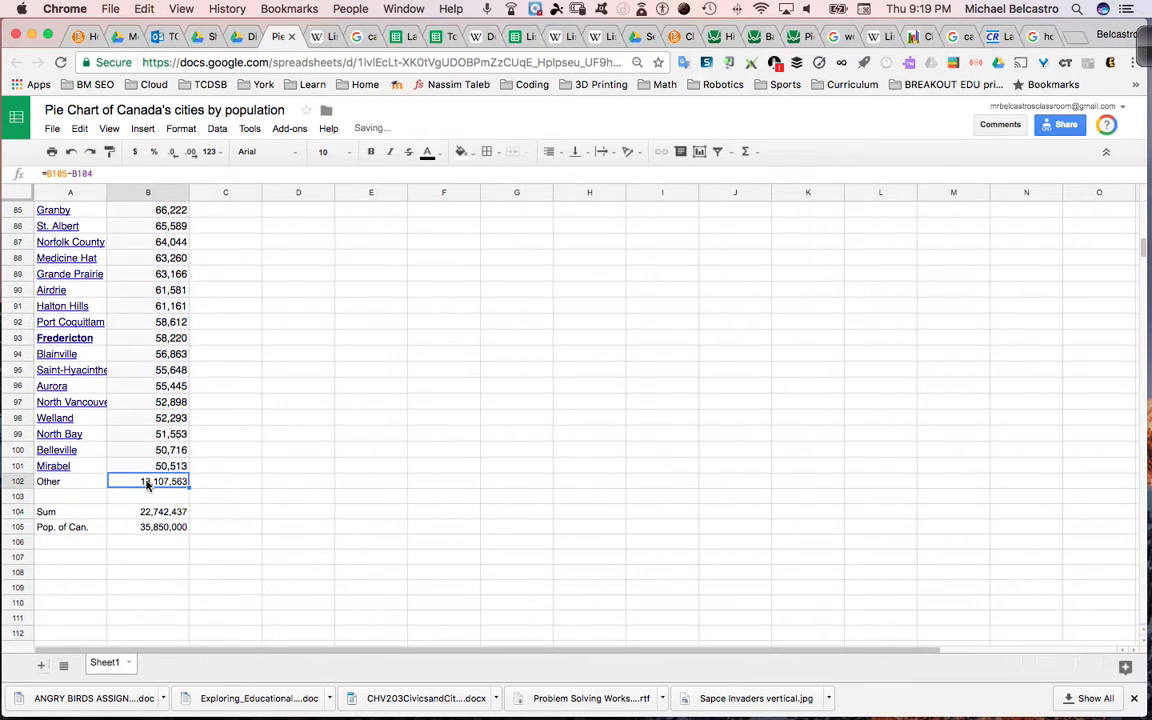
key("Return")
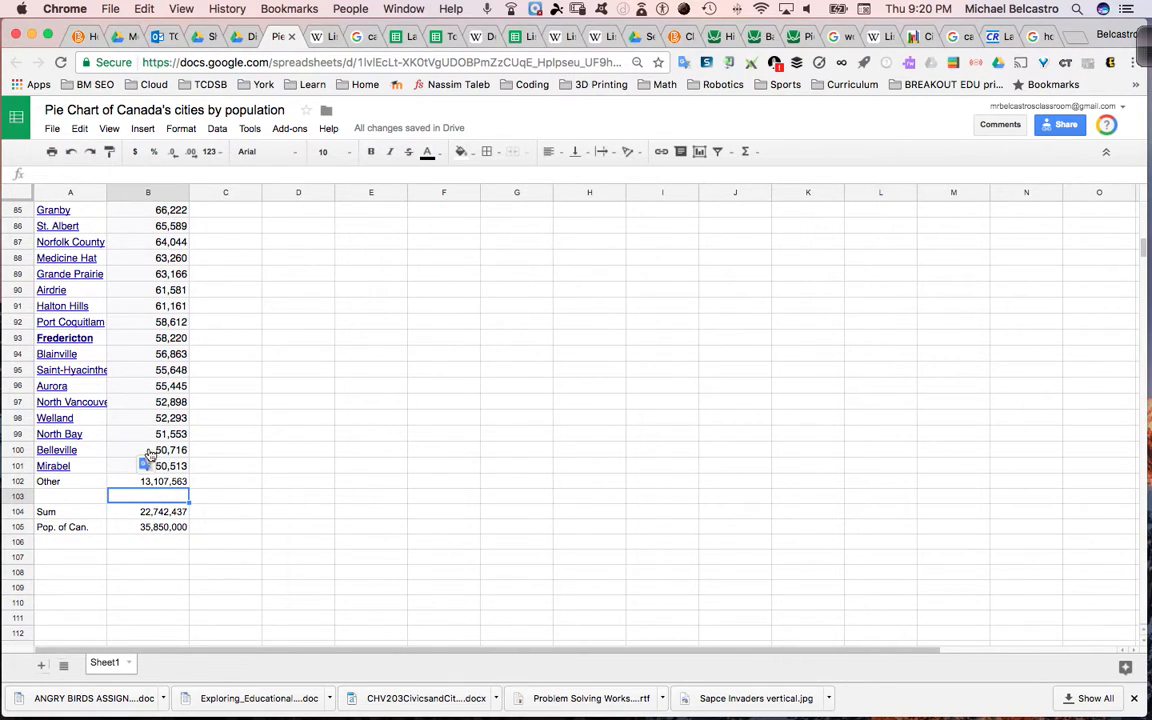
- Fit column A's width to the city names and select the range A1:B102, from the headers through the "Other" row
double_click(102, 192)
scroll(137, 362, "up", 20)
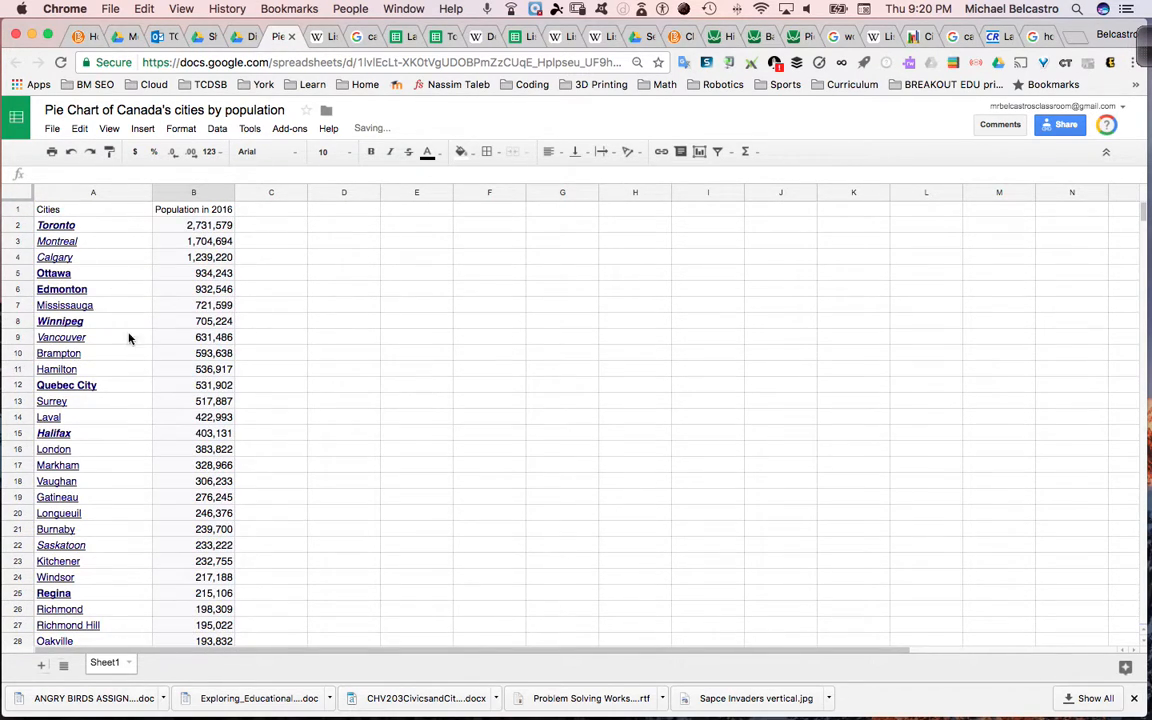
left_click(85, 226)
left_click_drag(96, 240, 172, 273)
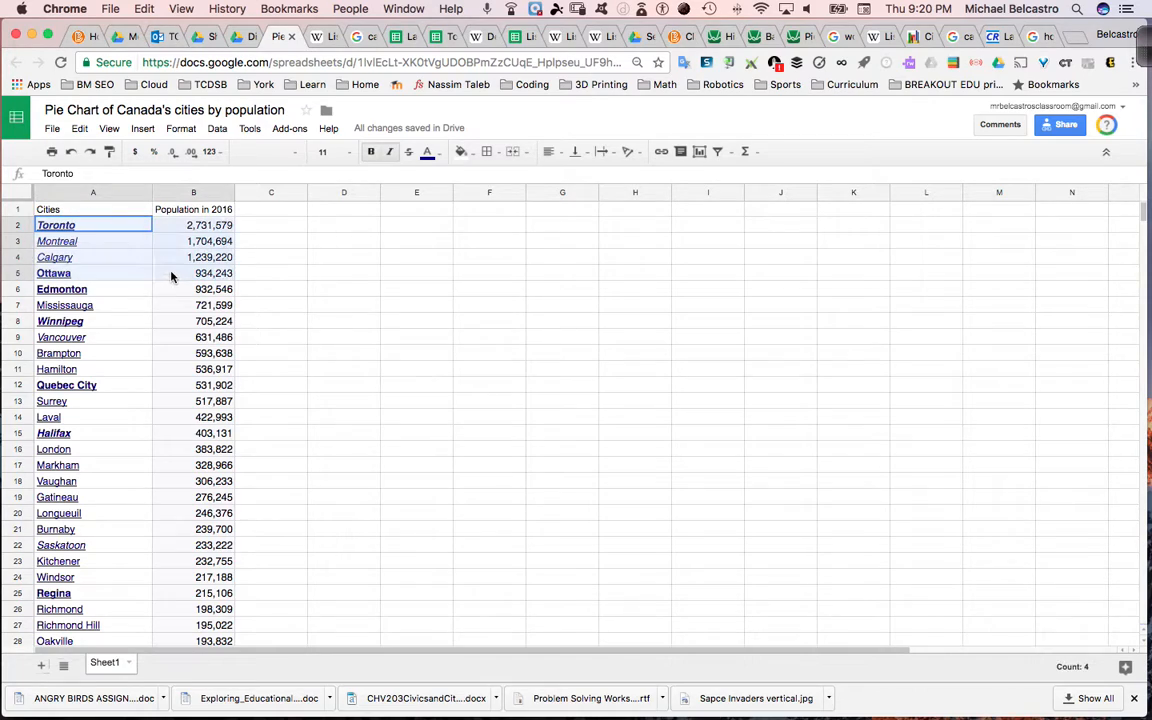
left_click_drag(108, 211, 147, 232)
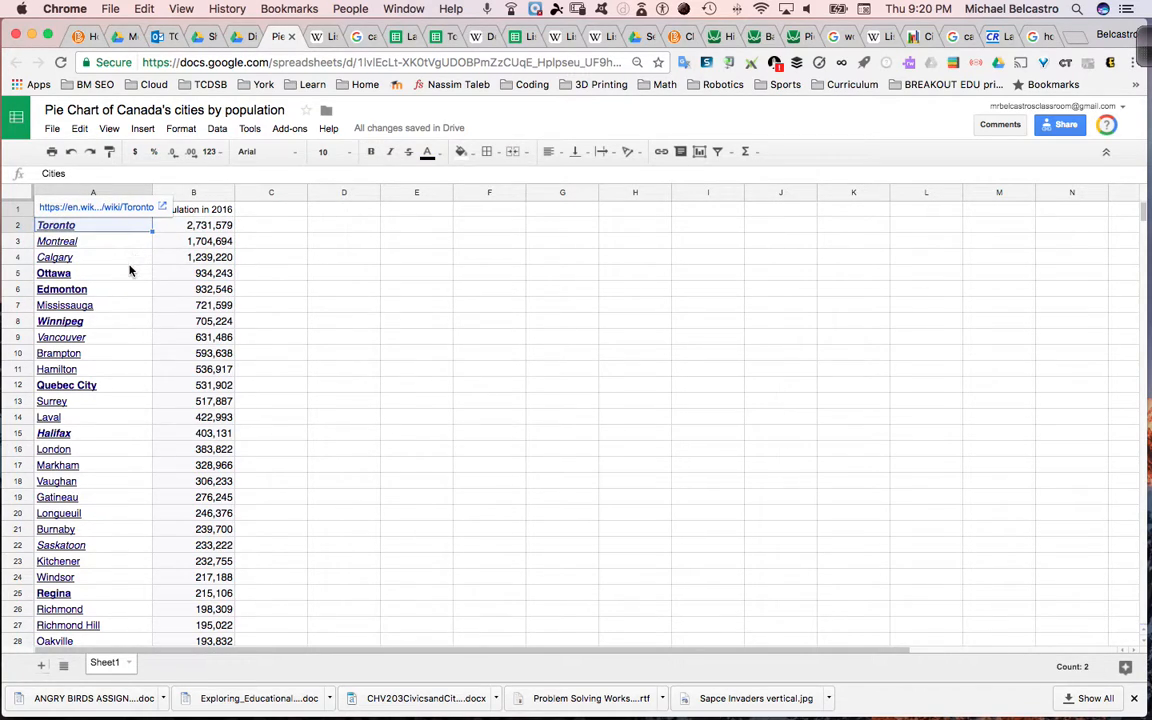
left_click(131, 268)
left_click_drag(114, 211, 206, 595)
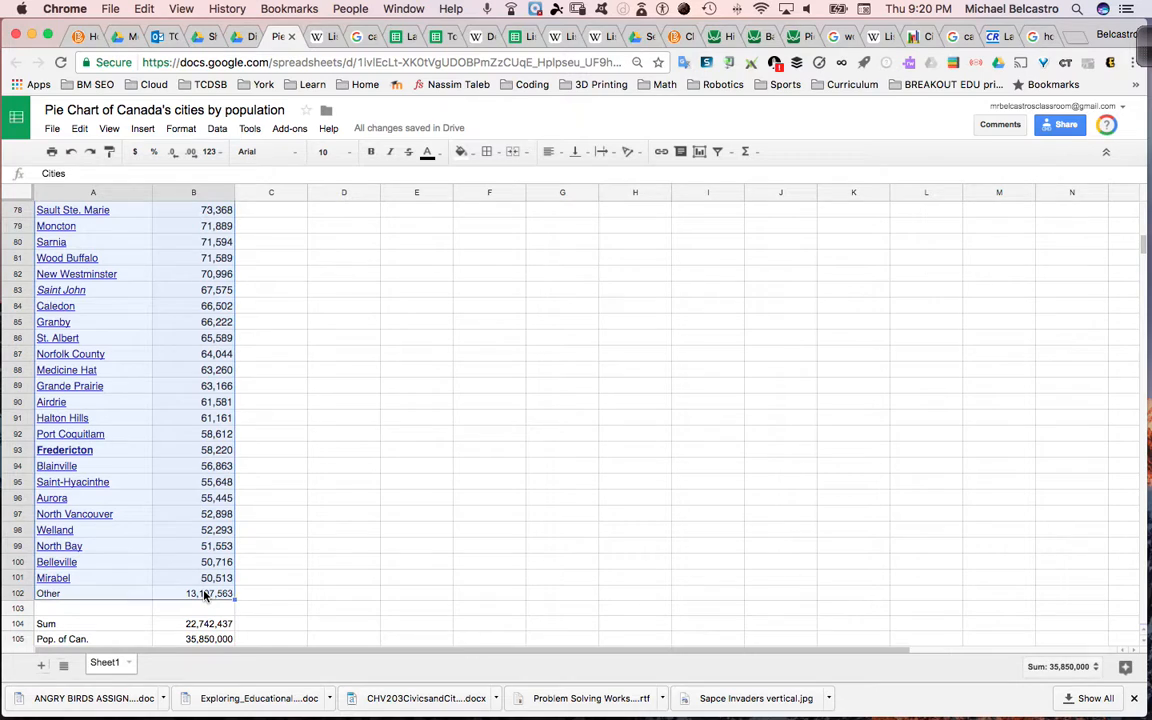
- Review the Explore suggestions and analysis charts for the range A1:B102
left_click(1121, 670)
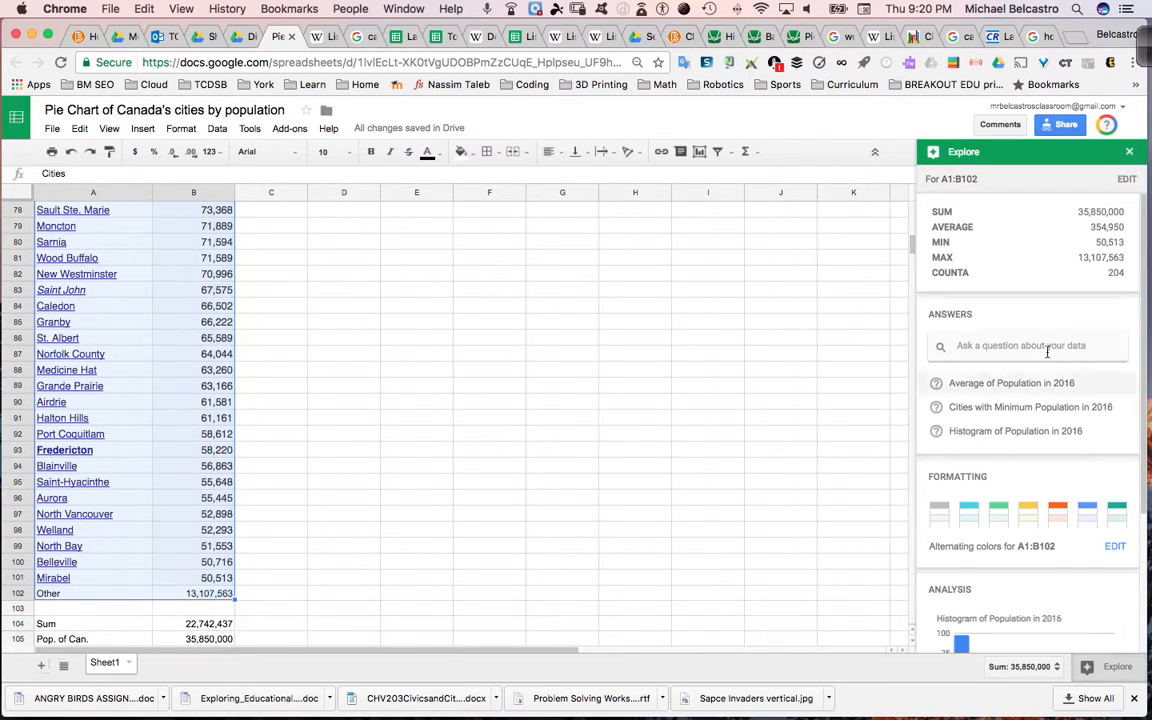
scroll(1010, 380, "down", 5)
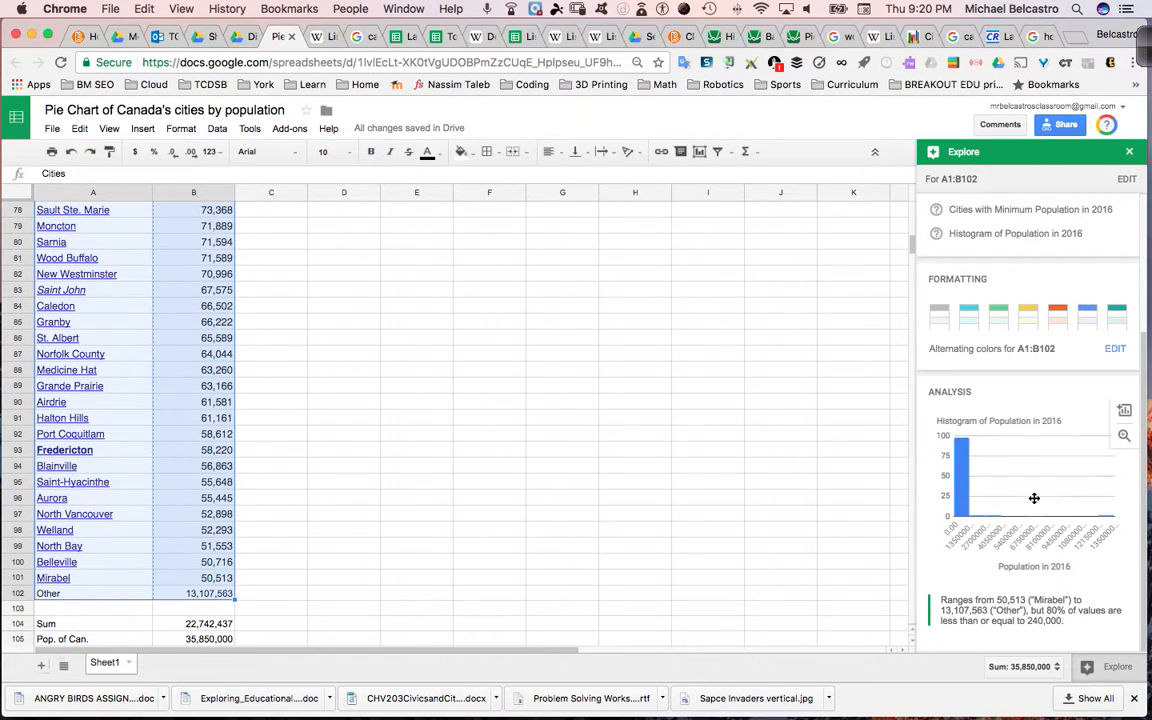
scroll(1036, 401, "up", 3)
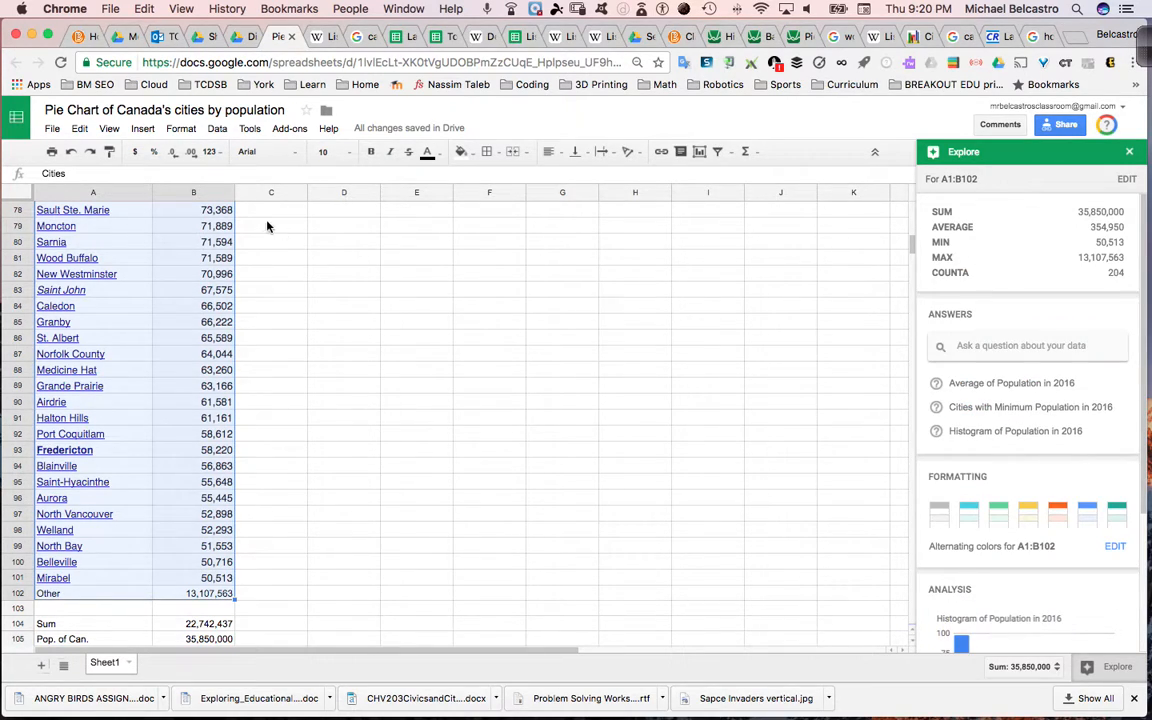
- Insert a chart from the range A1:B102 and set its type to a standard pie chart
left_click(142, 129)
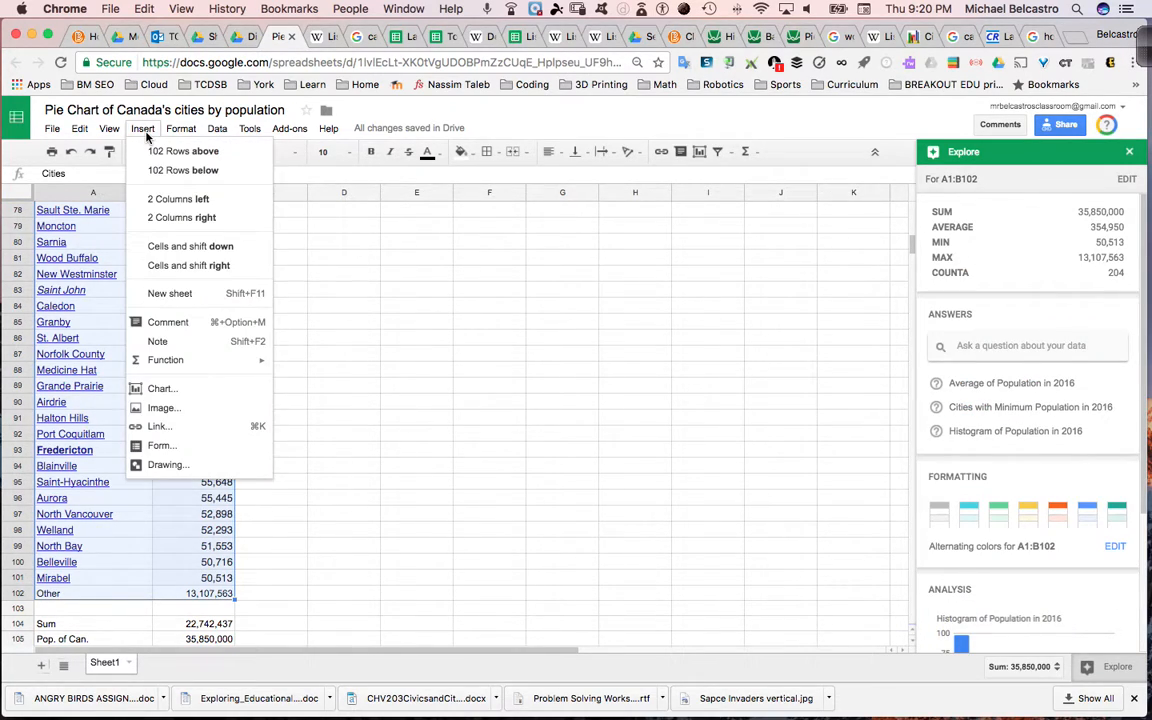
left_click(195, 398)
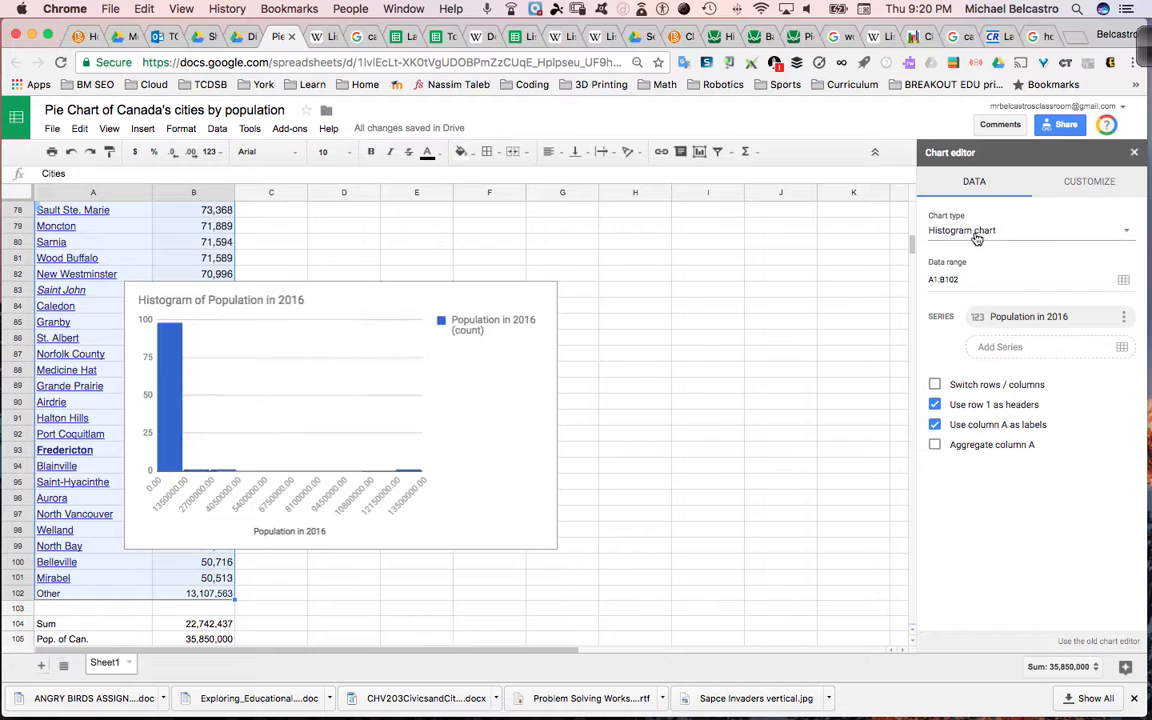
left_click(1129, 234)
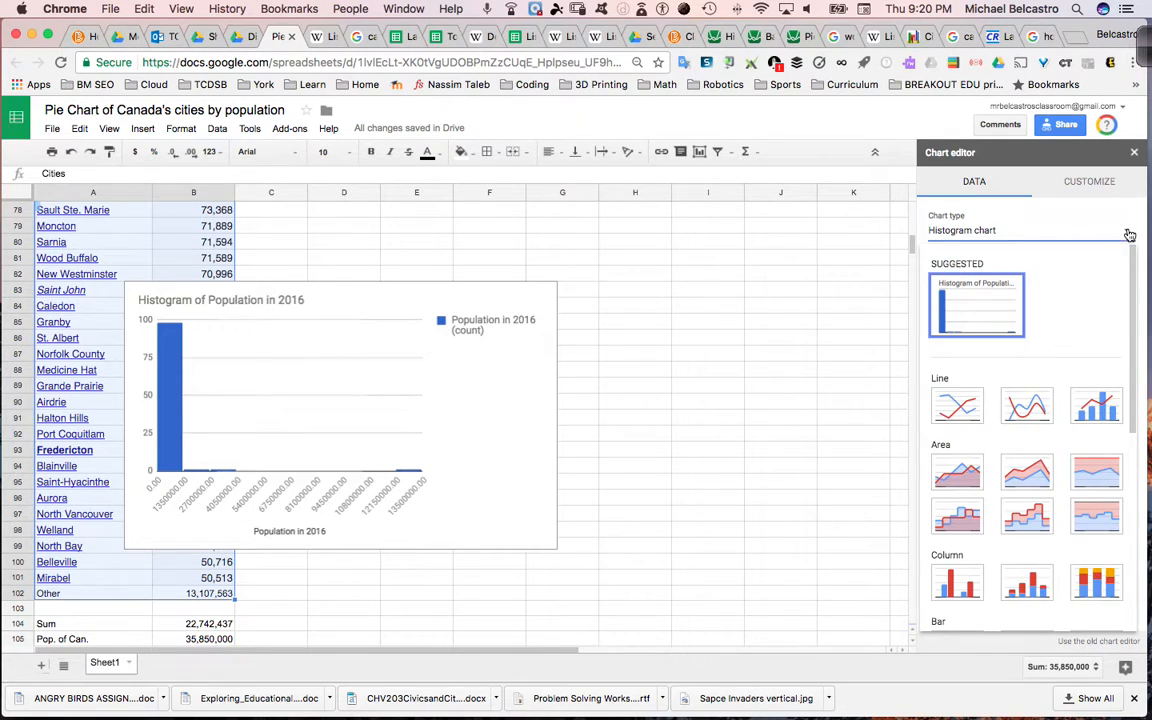
scroll(1062, 433, "down", 5)
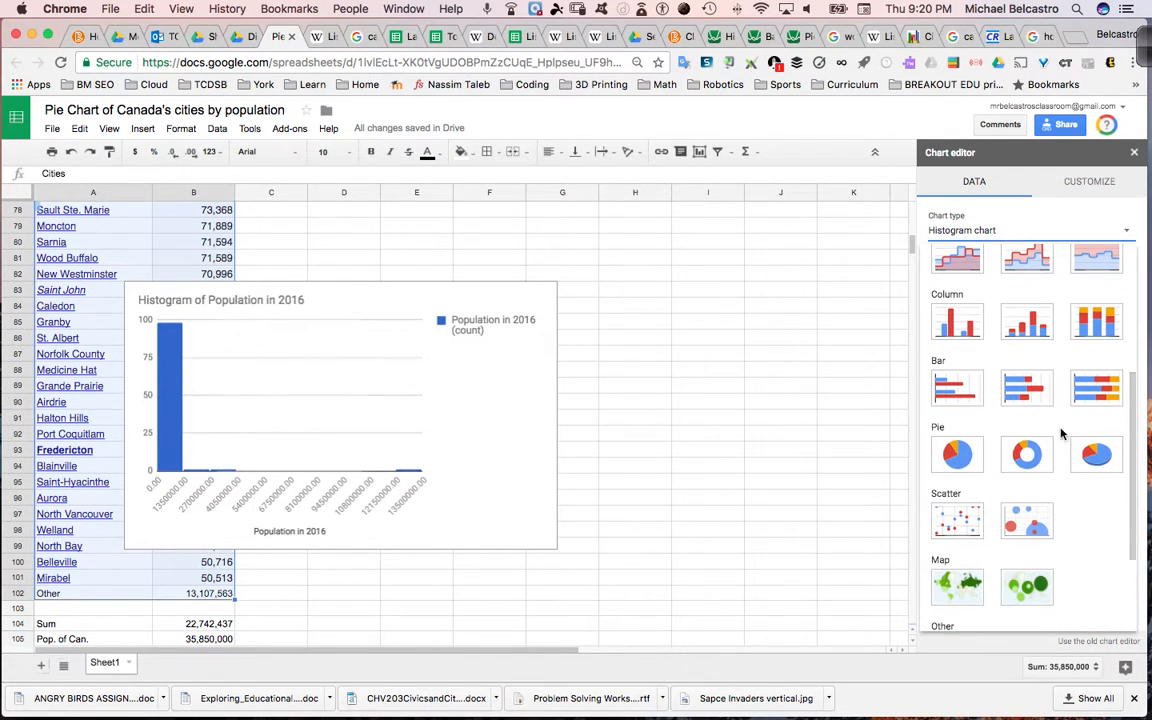
left_click(960, 452)
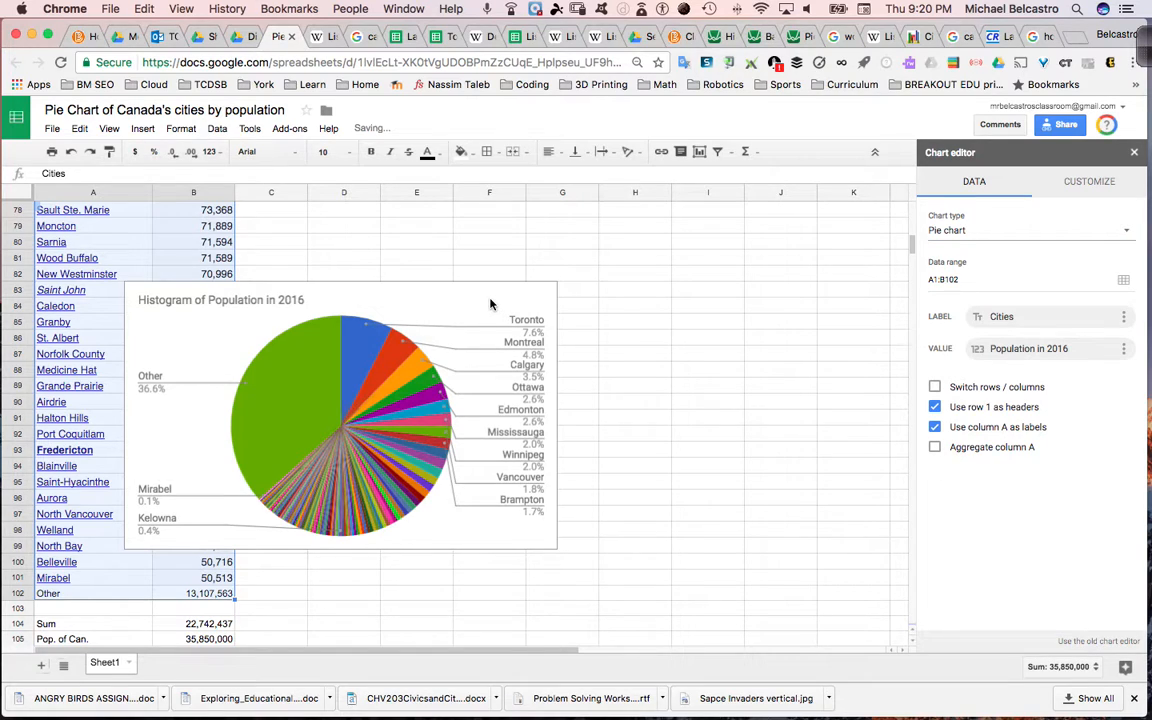
- Move the pie chart off the city data so it sits beside it, starting in column C
double_click(260, 300)
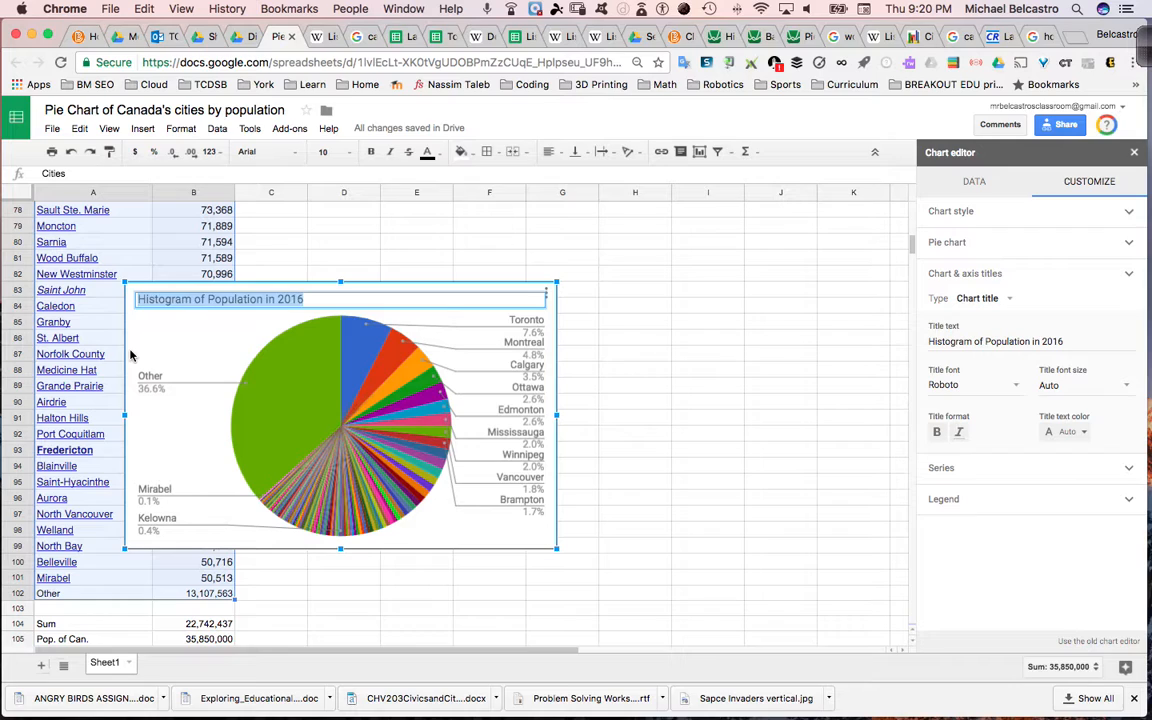
left_click(150, 290)
left_click_drag(155, 291, 328, 258)
- Change the chart title to "Pie Chart of Population in 2016 of Canada"
left_click(330, 258)
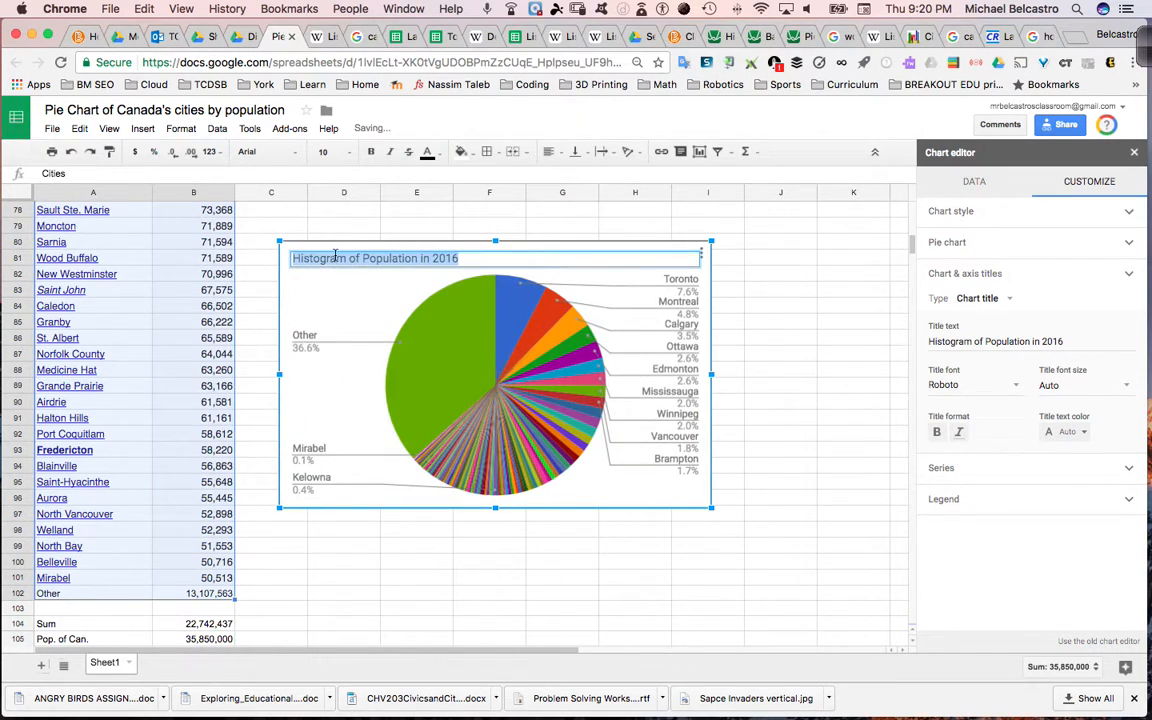
left_click(340, 258)
double_click(334, 258)
type("Pie Chart")
key("BackSpace")
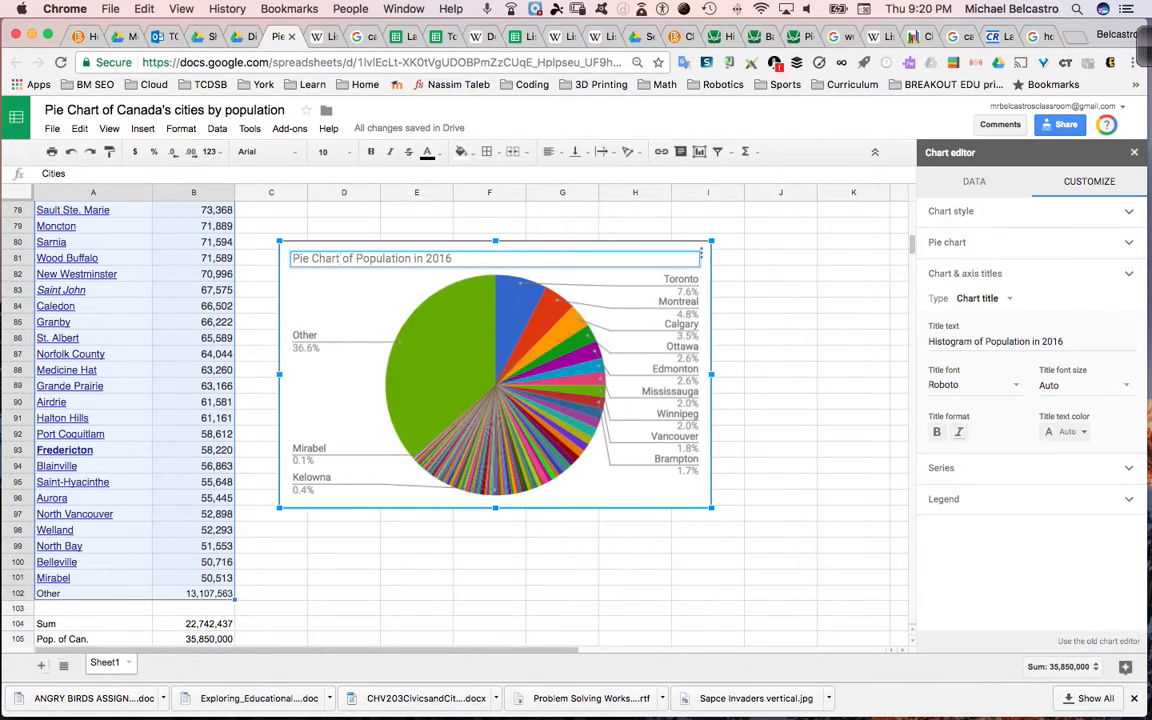
left_click(428, 259)
key("Right")
key("Right")
type("of Cana")
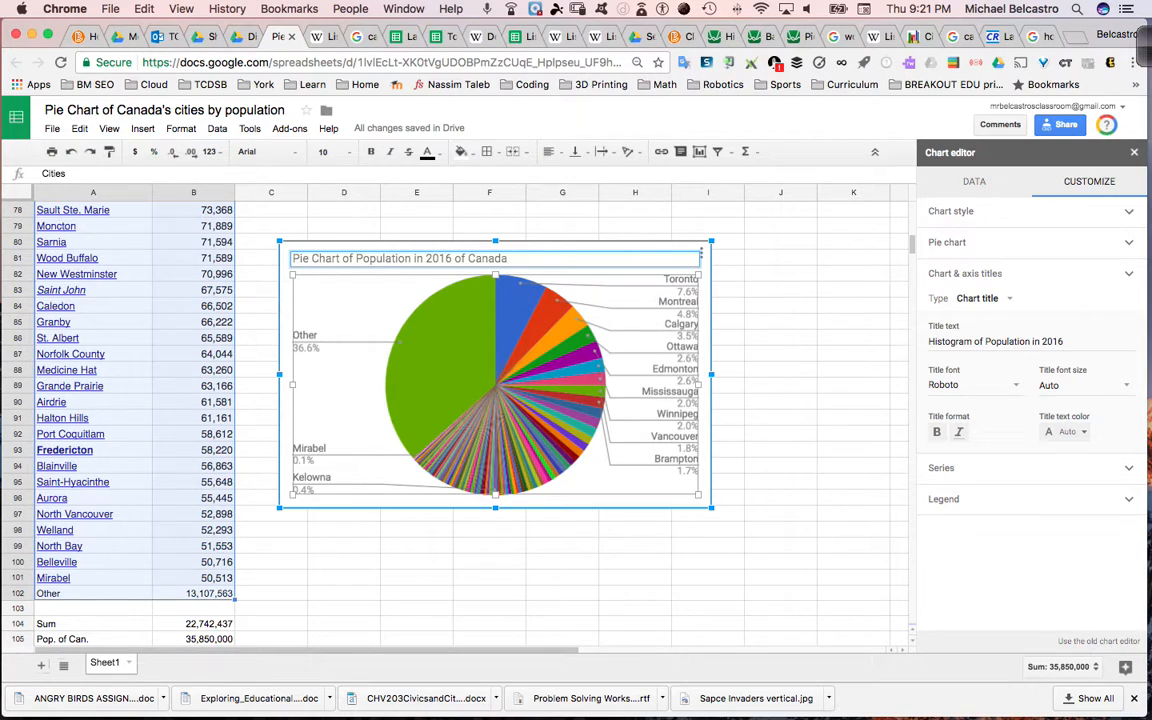
key("Return")
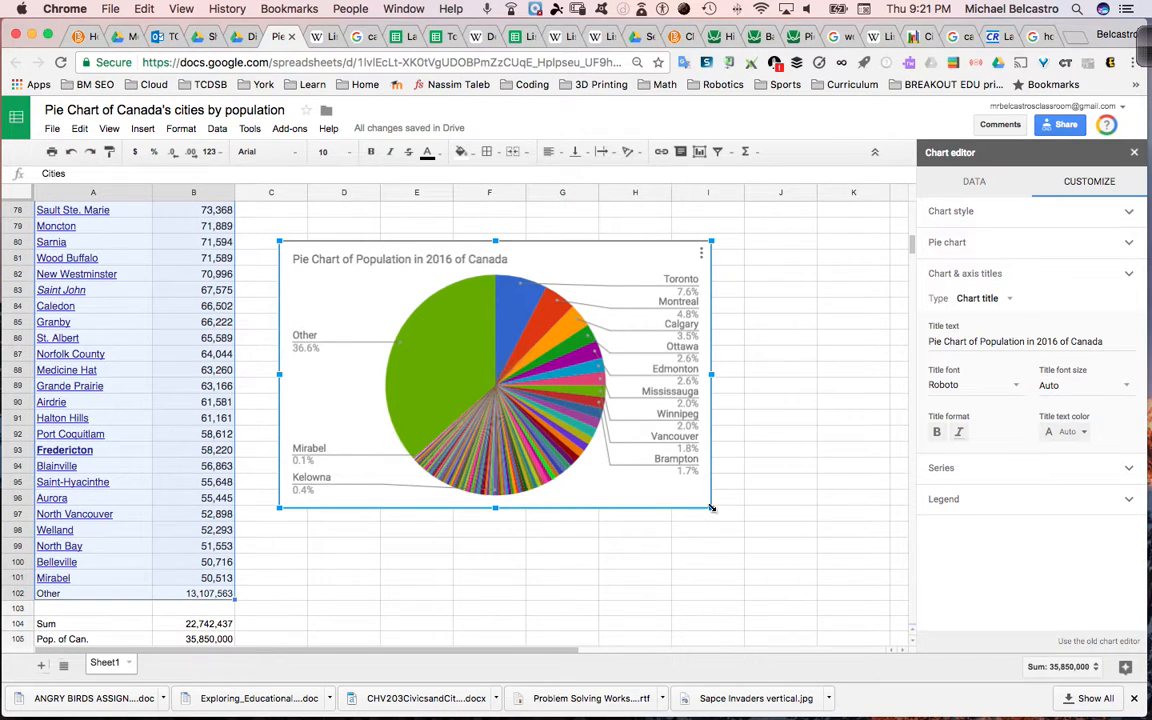
- Enlarge the pie chart from its lower-right corner so it extends to column K and about row 103
left_click_drag(711, 508, 877, 610)
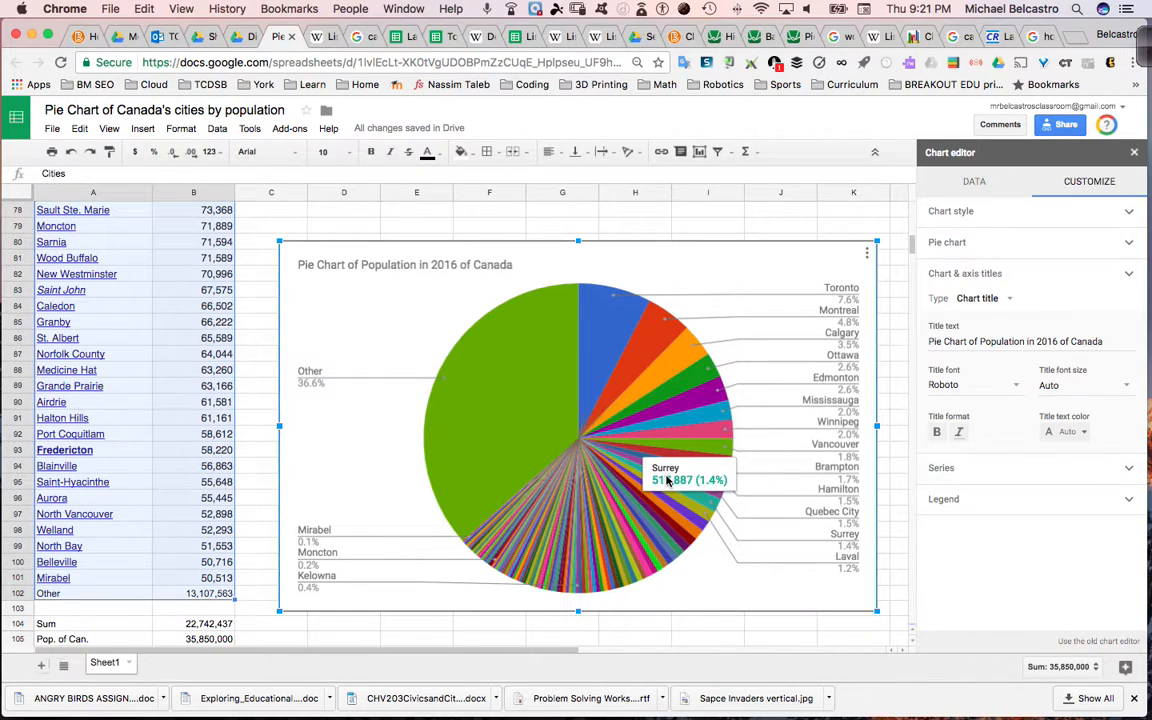
scroll(157, 404, "up", 5)
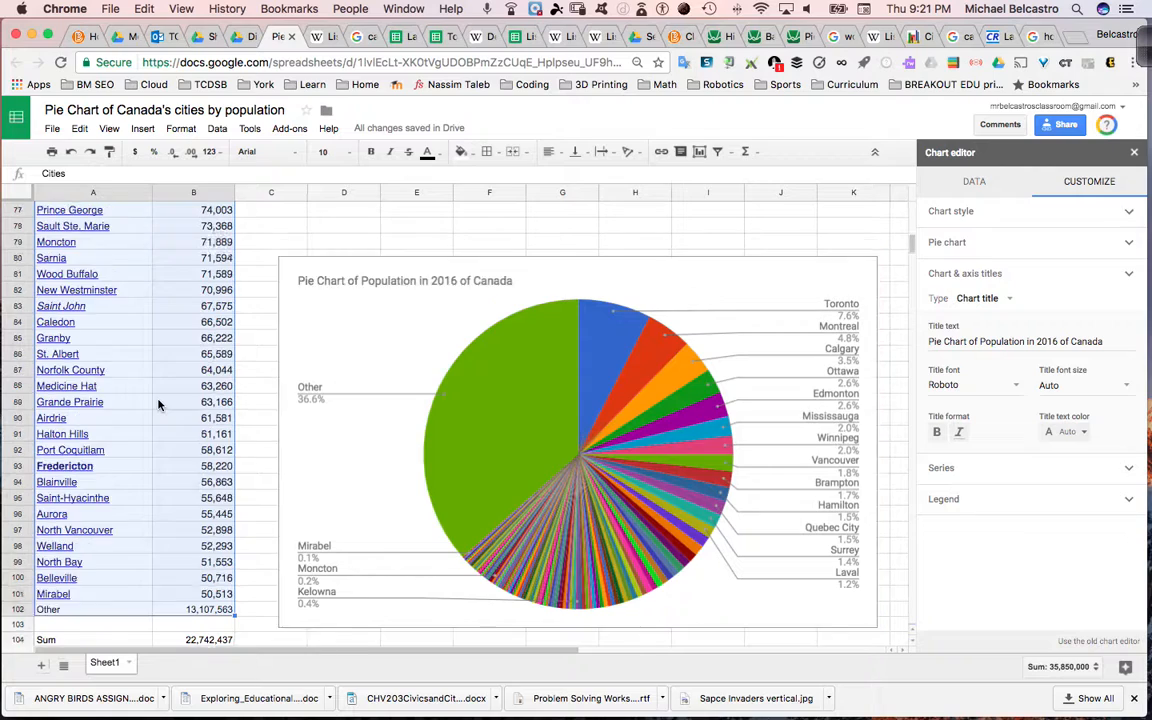
scroll(157, 404, "down", 5)
mouse_move(823, 712)
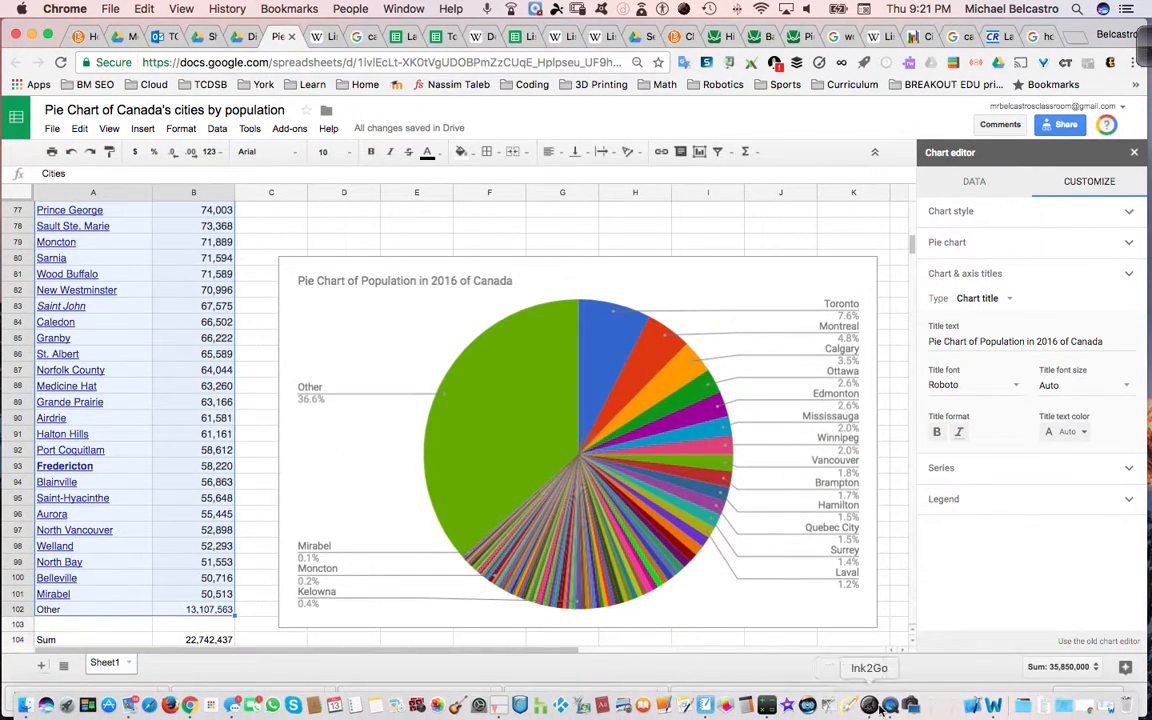